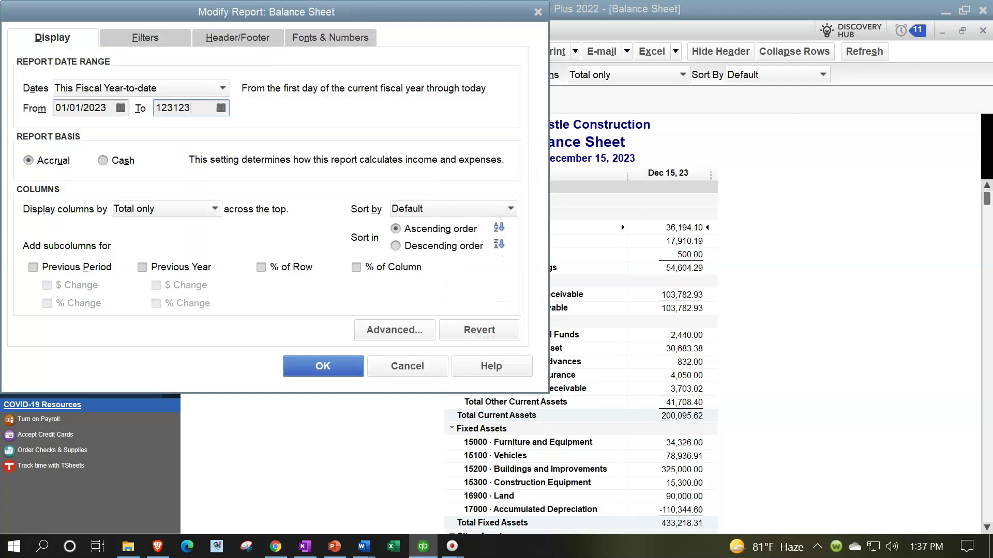
Step: Set the Balance Sheet's column label font size to 14, extend the change to related labels, and apply the report modifications
{"action": "left_click", "coordinate": [295, 34]}
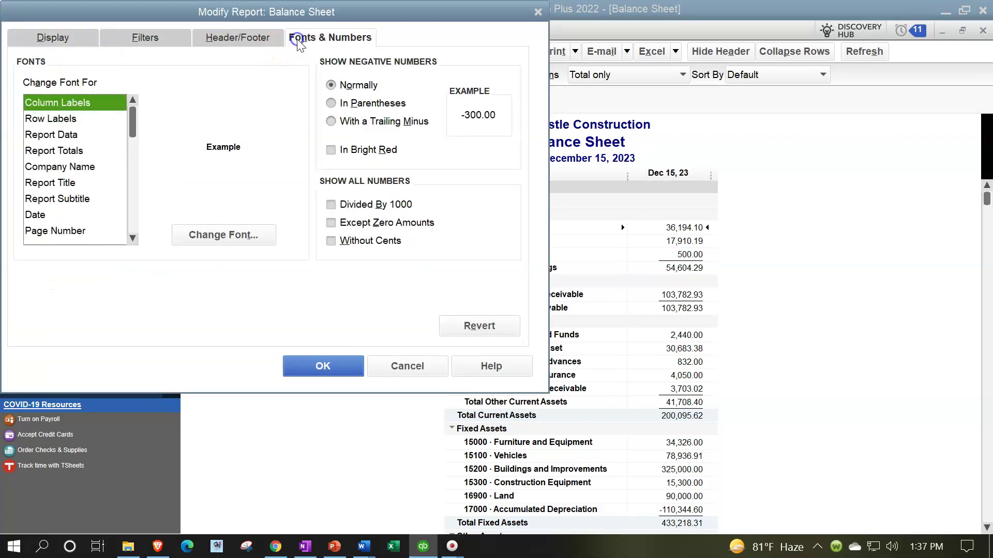
{"action": "left_click", "coordinate": [240, 236]}
{"action": "left_click", "coordinate": [256, 191]}
{"action": "left_click", "coordinate": [257, 191]}
{"action": "left_click", "coordinate": [234, 193]}
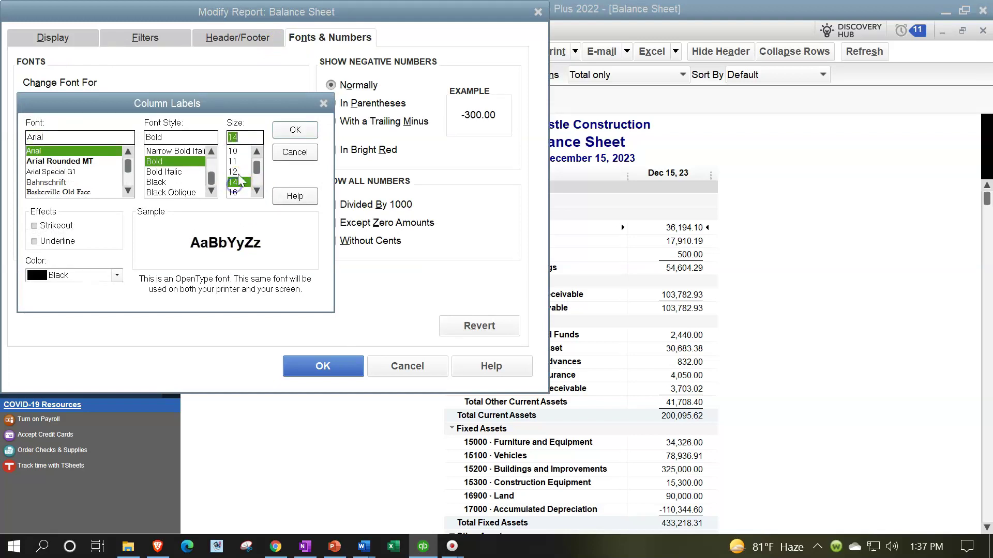
{"action": "left_click", "coordinate": [282, 133]}
{"action": "left_click", "coordinate": [441, 171]}
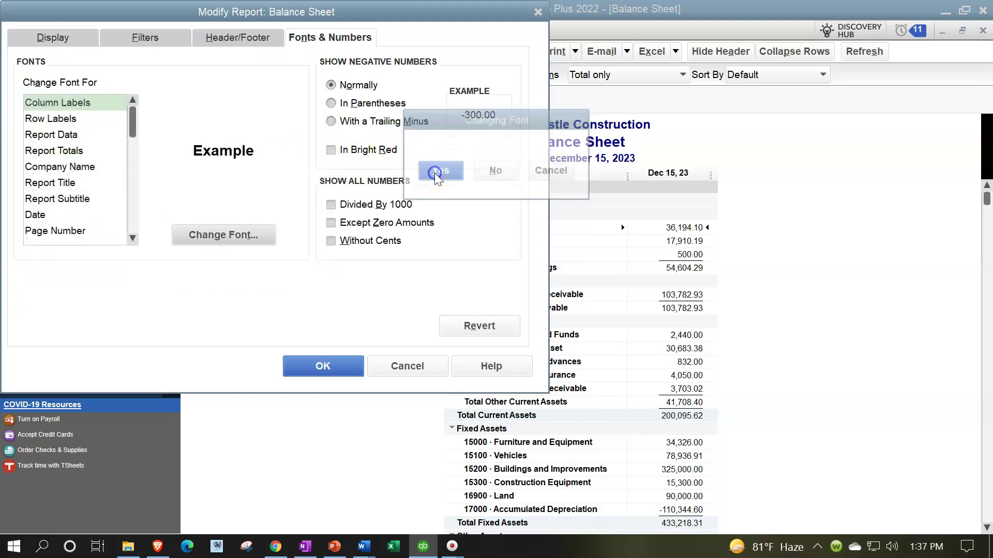
{"action": "left_click", "coordinate": [341, 370]}
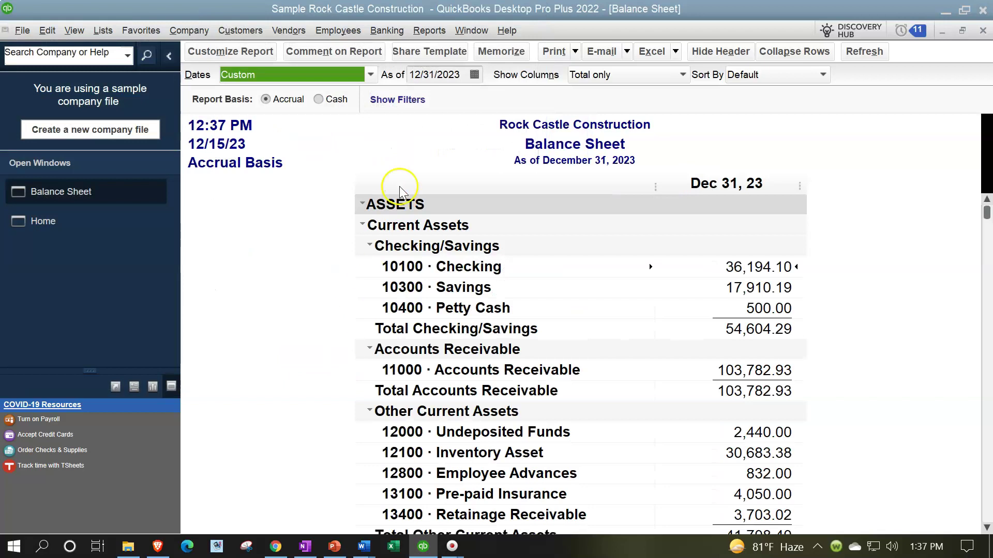
Step: Run the standard Profit & Loss report and set its end date to 12/31/2023
{"action": "left_click", "coordinate": [432, 30]}
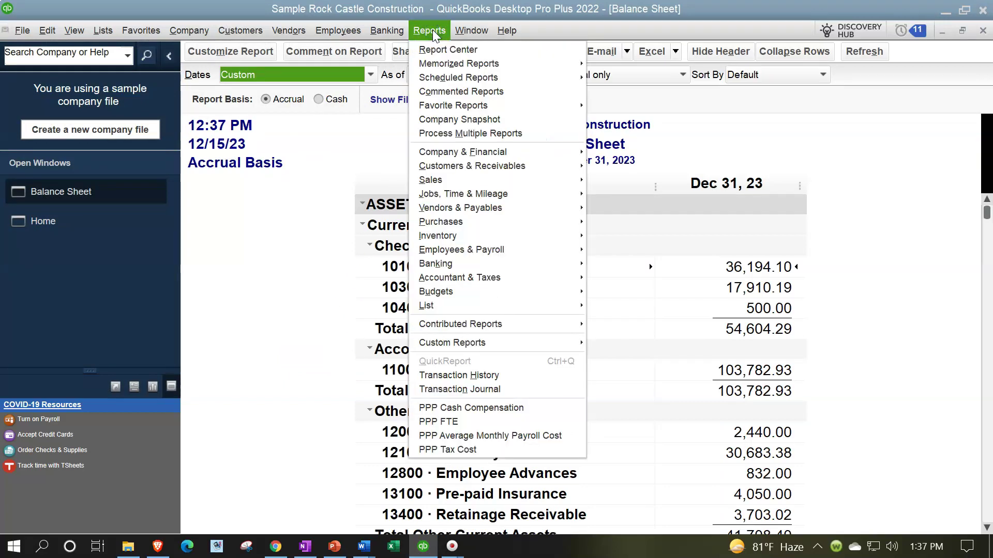
{"action": "mouse_move", "coordinate": [461, 150]}
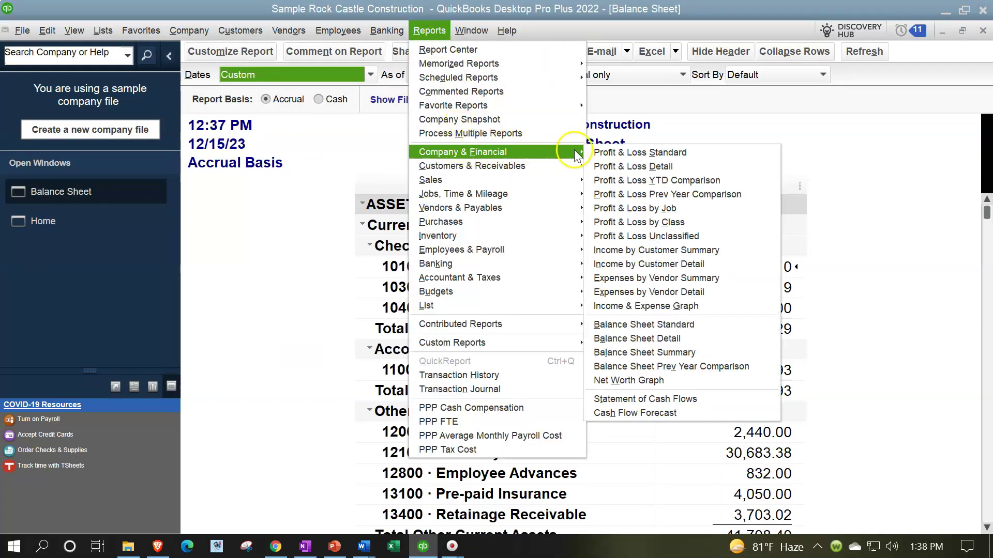
{"action": "left_click", "coordinate": [603, 152]}
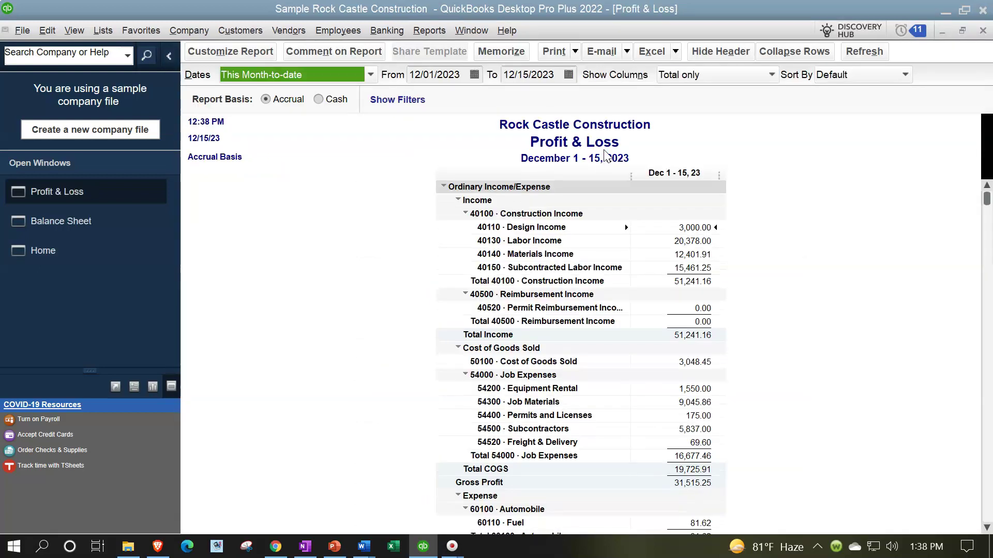
{"action": "key", "text": "Tab"}
{"action": "key", "text": "Tab"}
{"action": "type", "text": "12/31/2023"}
{"action": "key", "text": "Tab"}
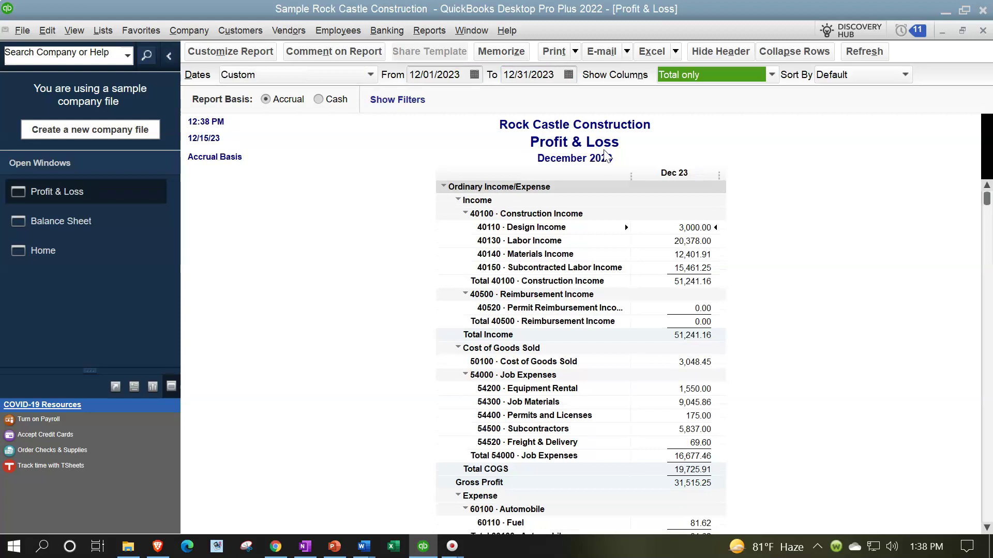
Step: Customize the Profit & Loss report's column label font to size 14 and extend the change to related labels
{"action": "left_click", "coordinate": [253, 53]}
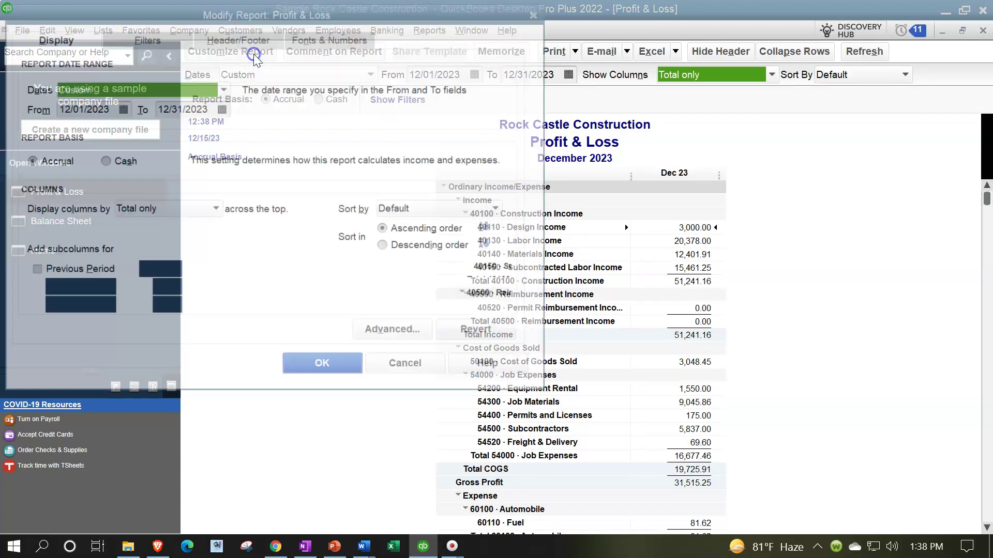
{"action": "left_click", "coordinate": [312, 40]}
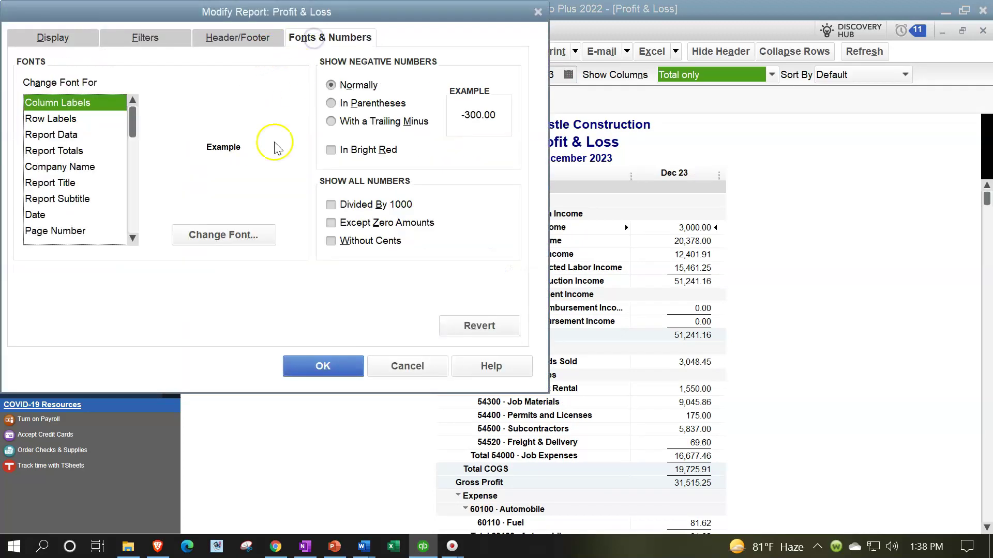
{"action": "left_click", "coordinate": [251, 235]}
{"action": "left_click", "coordinate": [256, 192]}
{"action": "left_click", "coordinate": [256, 192]}
{"action": "left_click", "coordinate": [234, 182]}
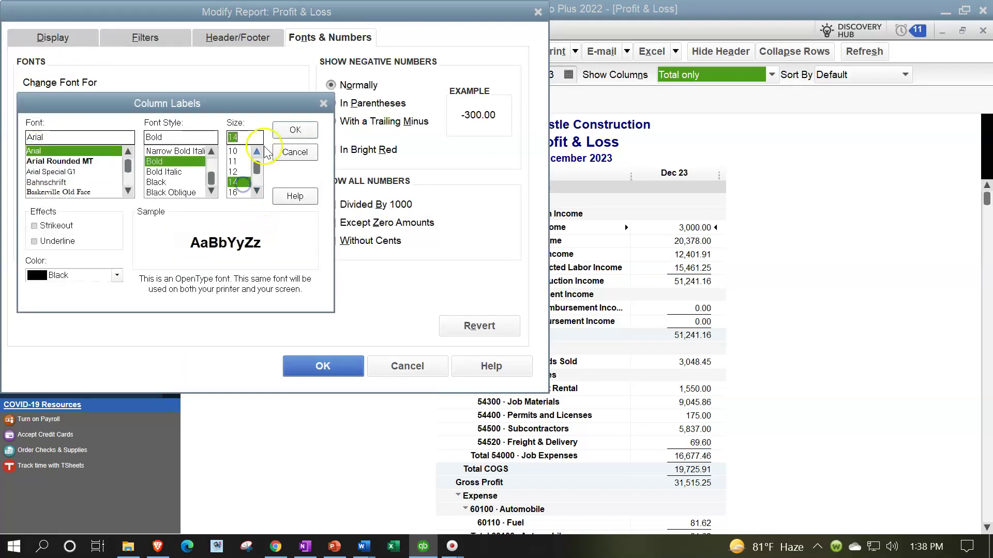
{"action": "left_click", "coordinate": [294, 130]}
{"action": "left_click", "coordinate": [436, 169]}
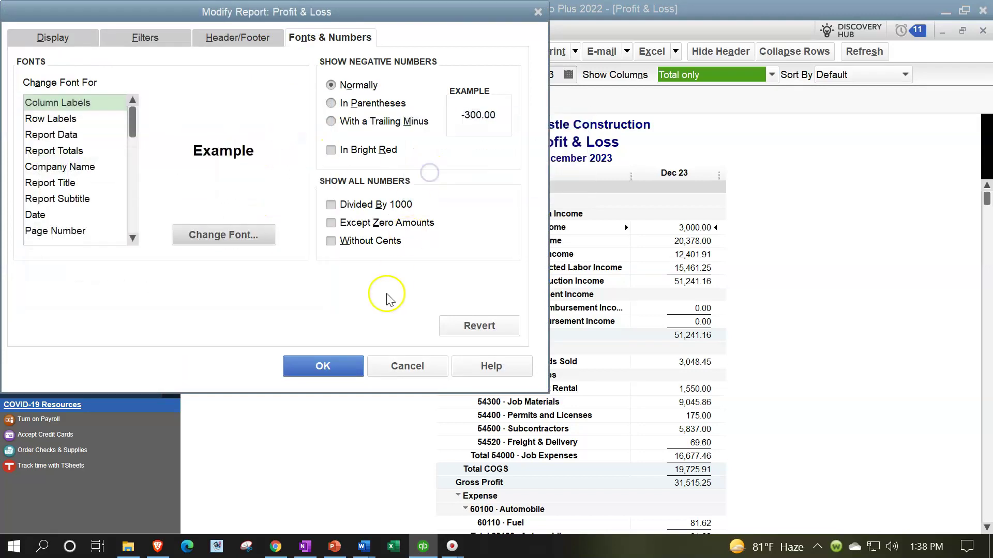
{"action": "left_click", "coordinate": [348, 364]}
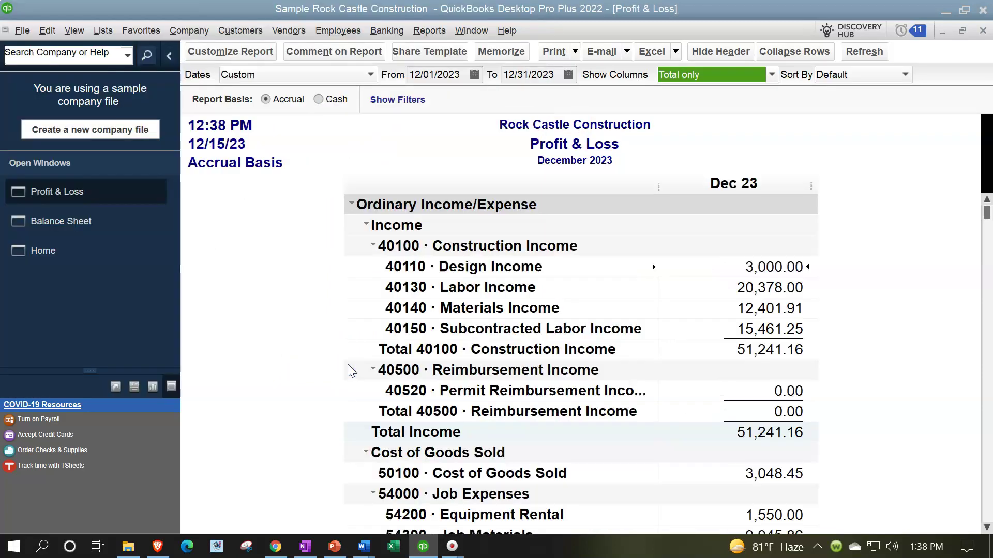
Step: Examine the transactions behind the Checking balance on the Balance Sheet and close that detail report
{"action": "left_click", "coordinate": [86, 224]}
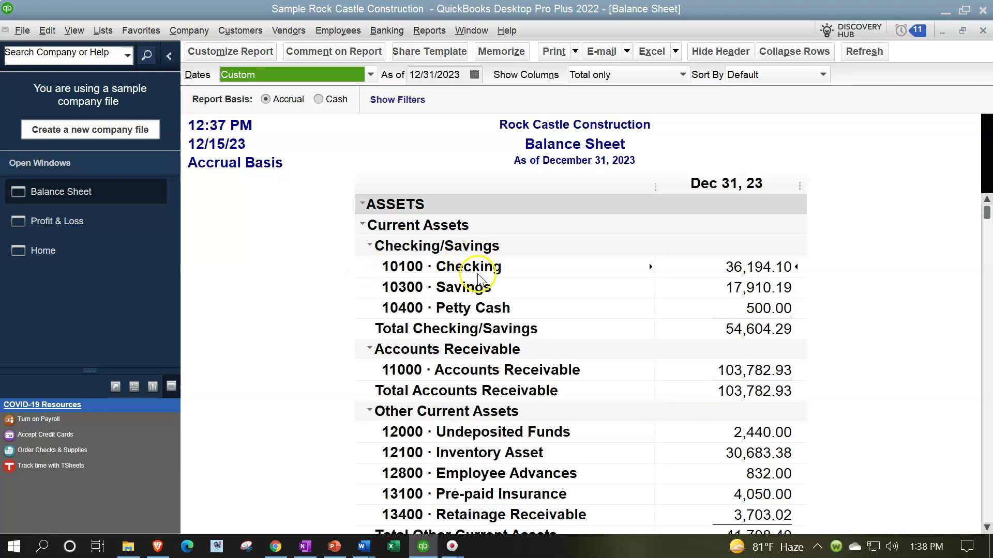
{"action": "left_click", "coordinate": [757, 269]}
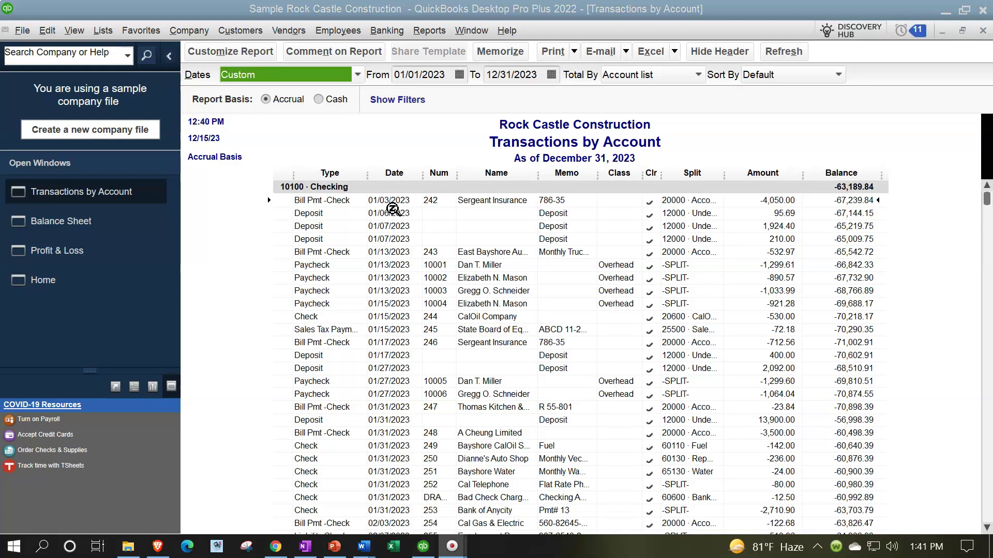
{"action": "left_click", "coordinate": [217, 484]}
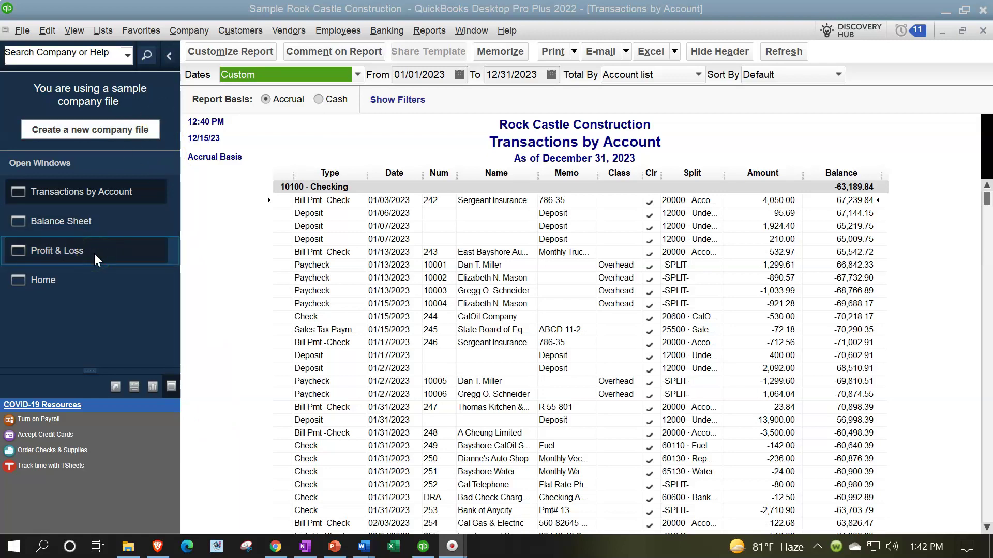
{"action": "left_click", "coordinate": [982, 32]}
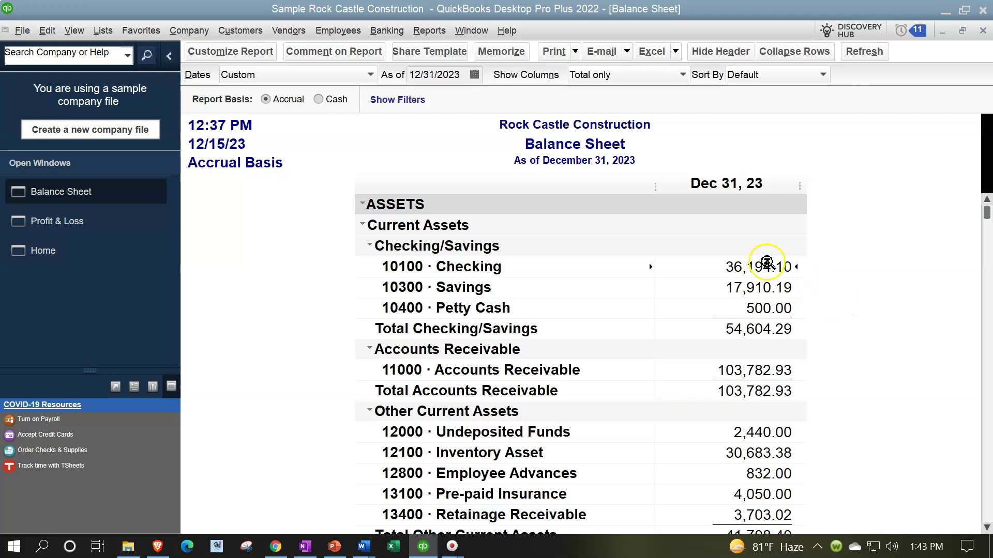
Step: Open the Report Center and maximize its window
{"action": "left_click", "coordinate": [424, 29]}
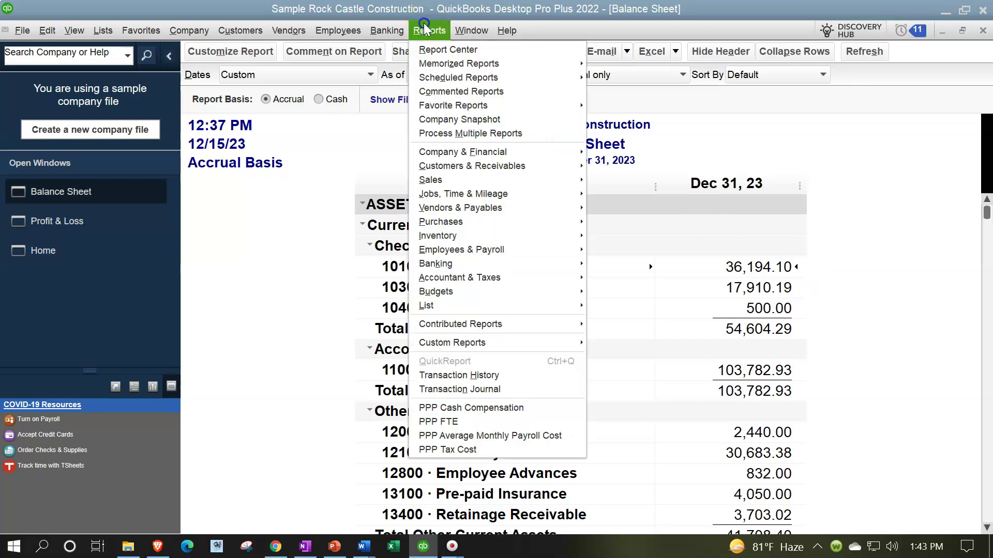
{"action": "mouse_move", "coordinate": [511, 276]}
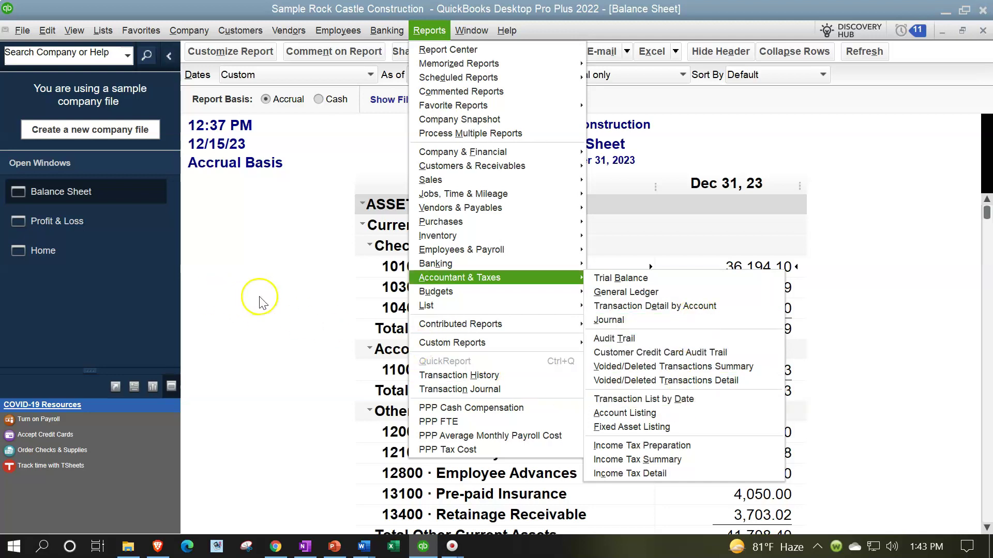
{"action": "left_click", "coordinate": [435, 49]}
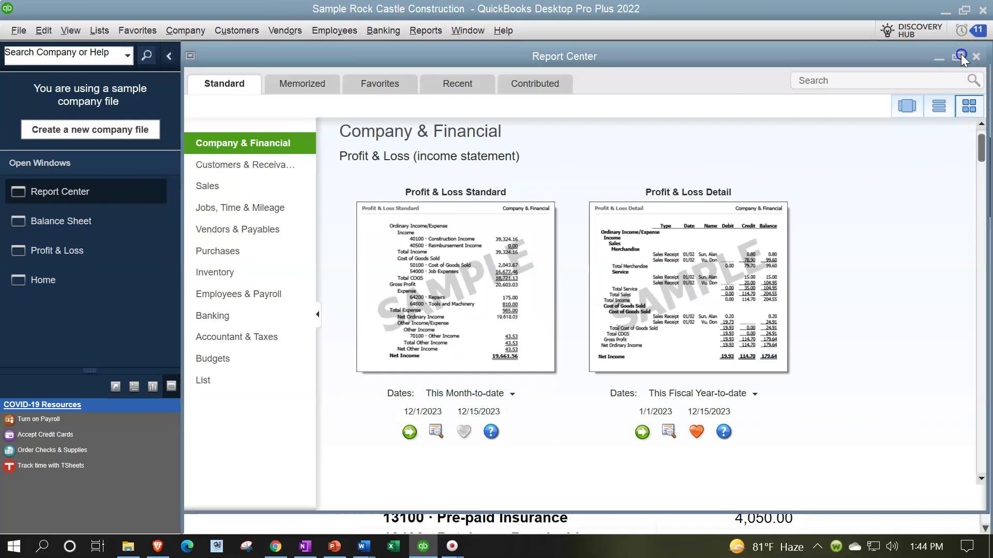
{"action": "left_click", "coordinate": [956, 57]}
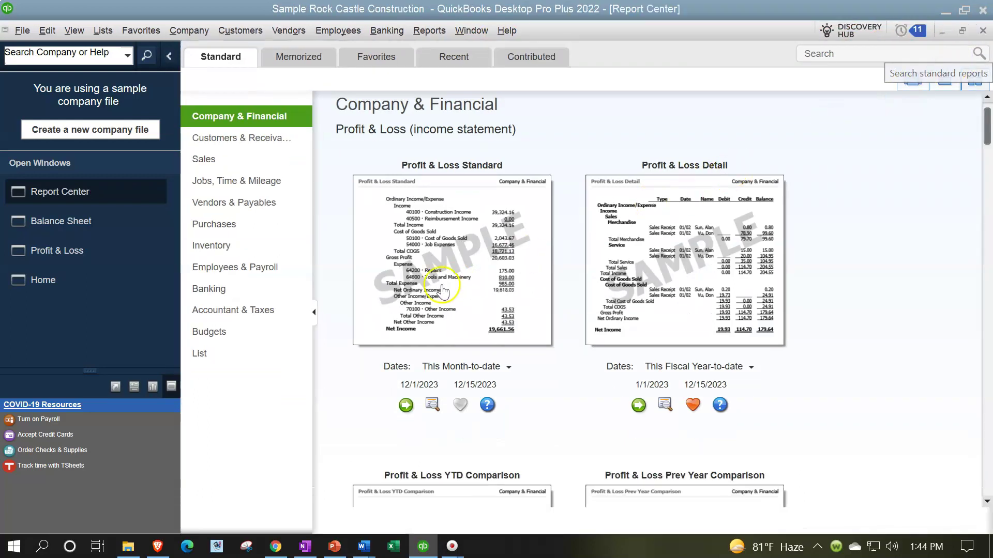
Step: Run the Transaction List by Date report from the Accountant & Taxes category of standard reports
{"action": "left_click", "coordinate": [243, 313]}
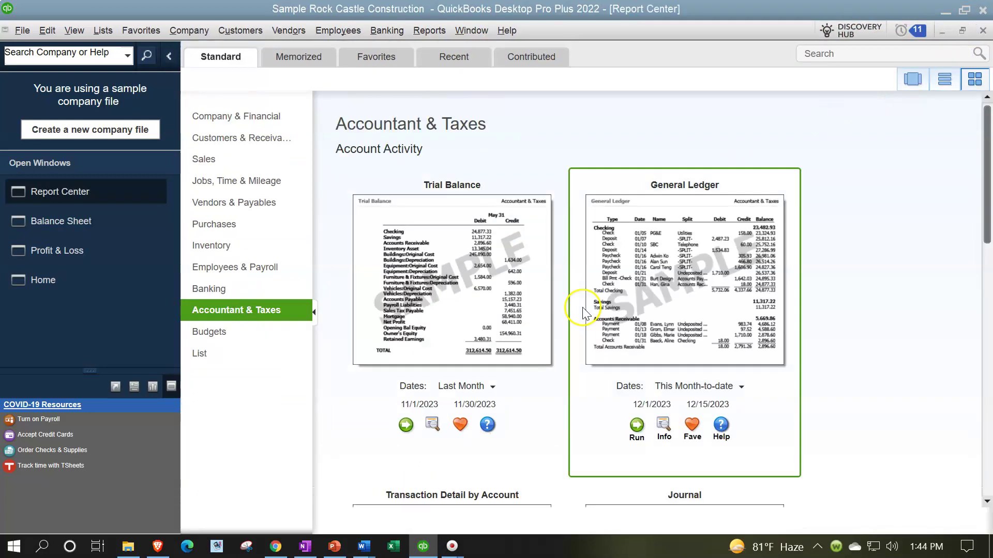
{"action": "scroll", "coordinate": [584, 311], "scroll_direction": "down", "scroll_amount": 1}
{"action": "scroll", "coordinate": [584, 310], "scroll_direction": "down", "scroll_amount": 2}
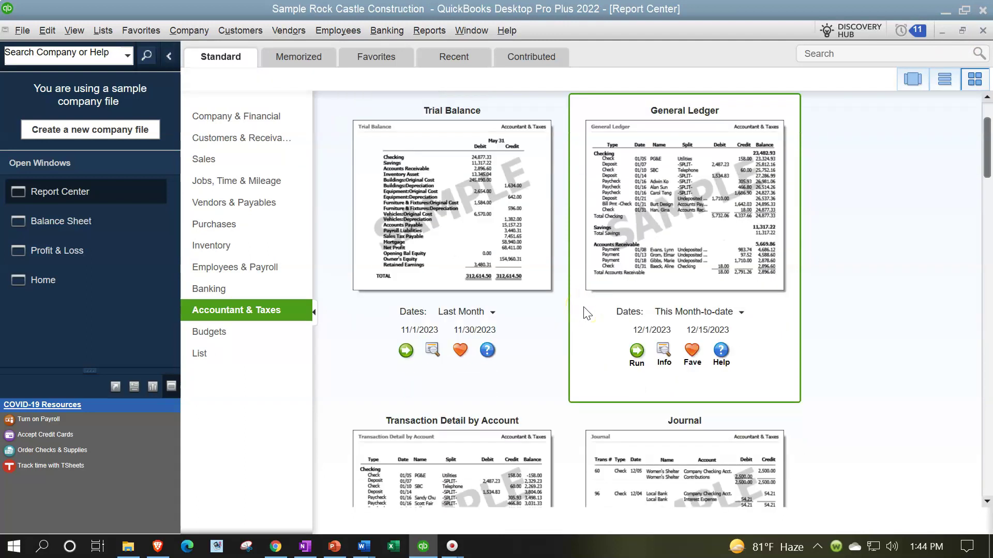
{"action": "scroll", "coordinate": [586, 312], "scroll_direction": "down", "scroll_amount": 1}
{"action": "scroll", "coordinate": [586, 313], "scroll_direction": "down", "scroll_amount": 3}
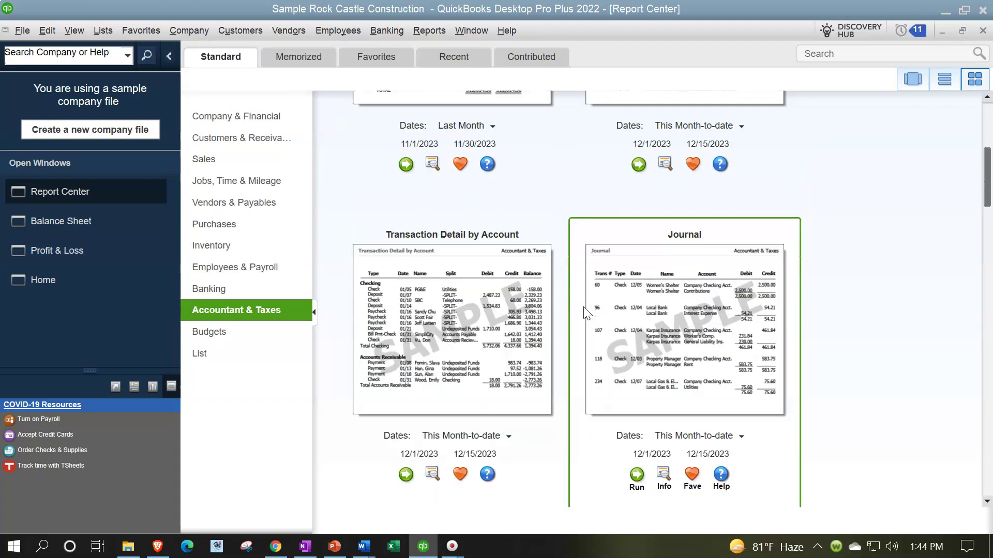
{"action": "scroll", "coordinate": [585, 313], "scroll_direction": "down", "scroll_amount": 1}
{"action": "scroll", "coordinate": [586, 313], "scroll_direction": "down", "scroll_amount": 2}
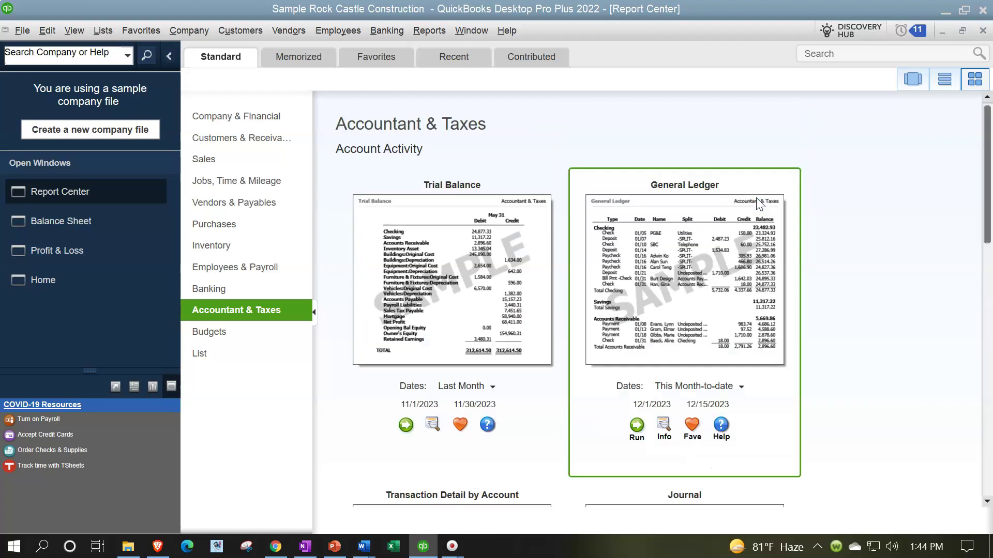
{"action": "scroll", "coordinate": [759, 204], "scroll_direction": "down", "scroll_amount": 7}
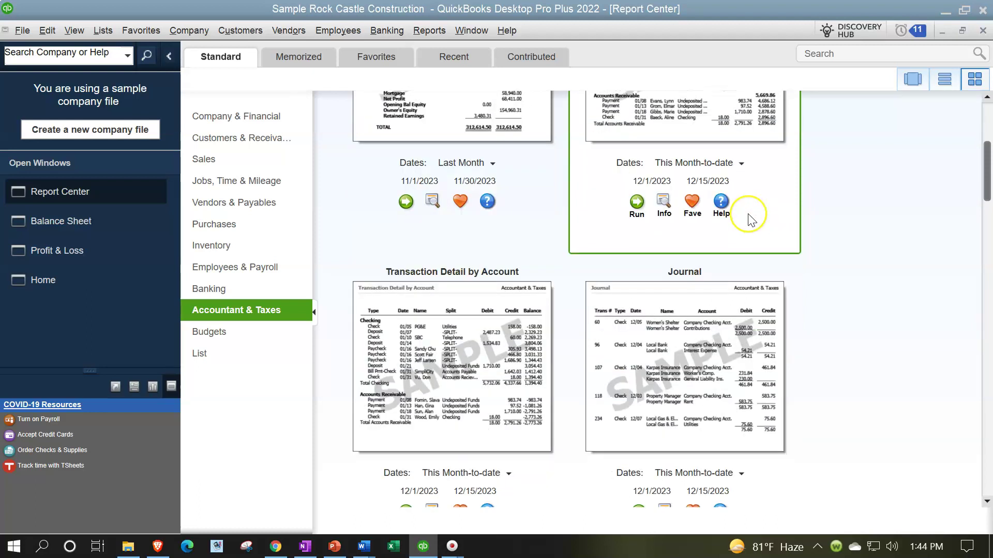
{"action": "scroll", "coordinate": [751, 220], "scroll_direction": "down", "scroll_amount": 1}
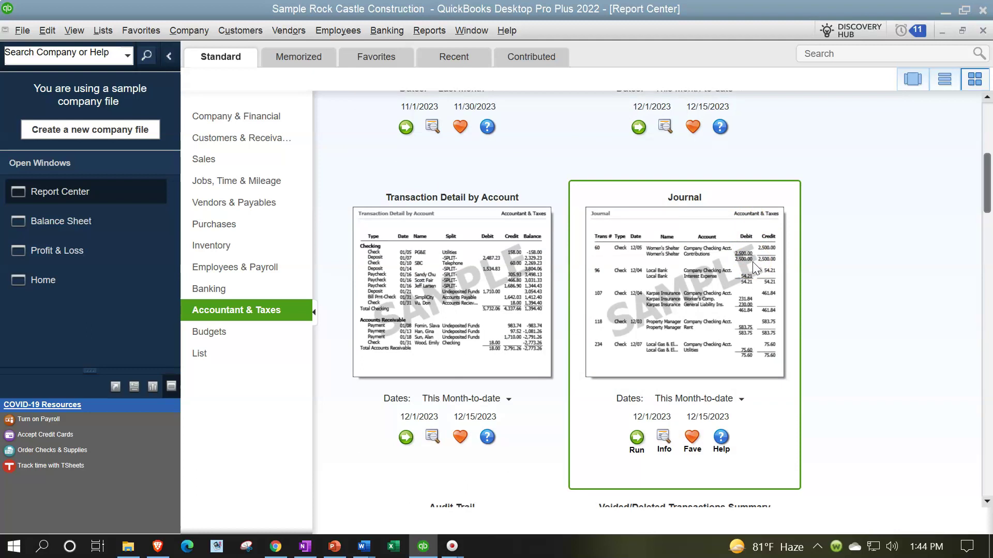
{"action": "scroll", "coordinate": [752, 261], "scroll_direction": "down", "scroll_amount": 3}
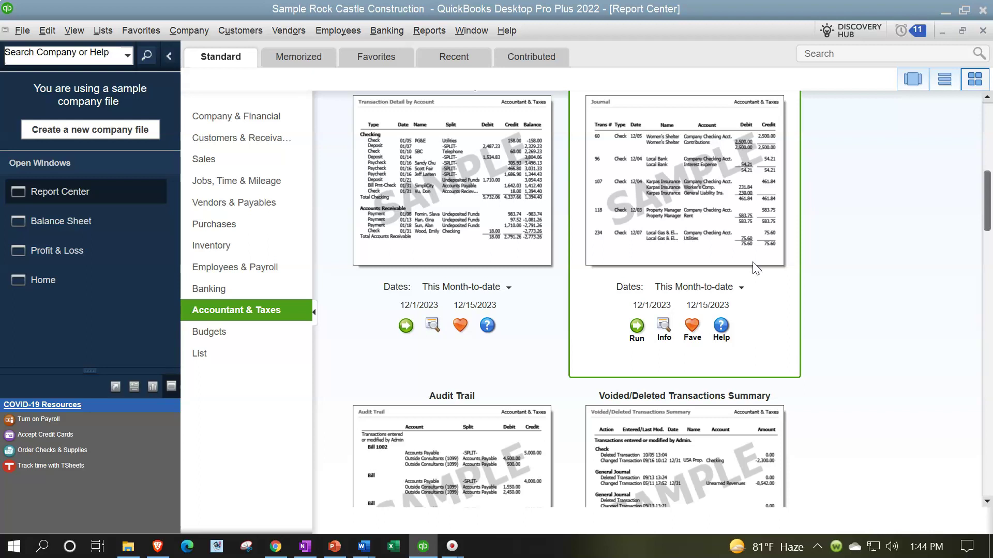
{"action": "scroll", "coordinate": [756, 268], "scroll_direction": "down", "scroll_amount": 3}
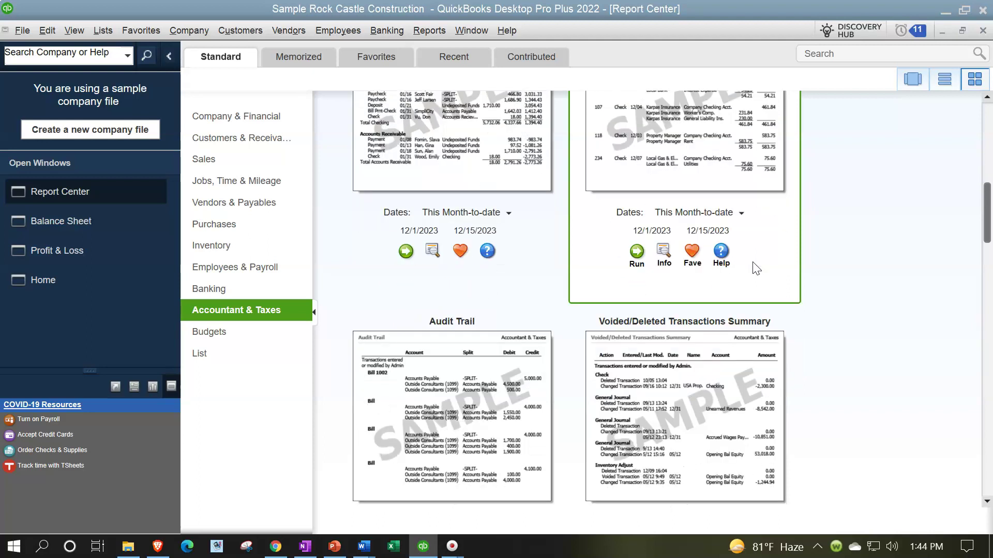
{"action": "scroll", "coordinate": [752, 262], "scroll_direction": "down", "scroll_amount": 4}
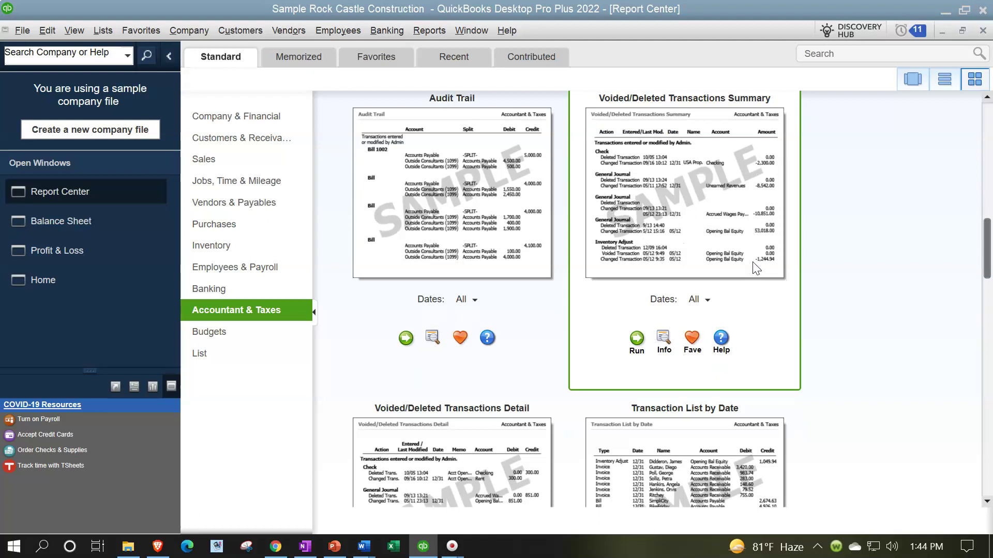
{"action": "scroll", "coordinate": [752, 261], "scroll_direction": "down", "scroll_amount": 1}
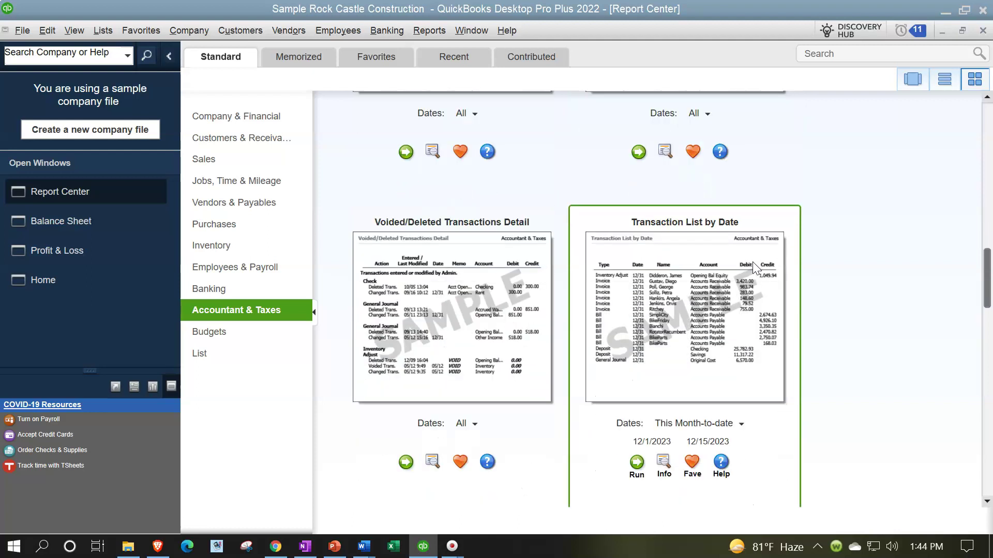
{"action": "scroll", "coordinate": [753, 261], "scroll_direction": "down", "scroll_amount": 1}
{"action": "left_click", "coordinate": [632, 426]}
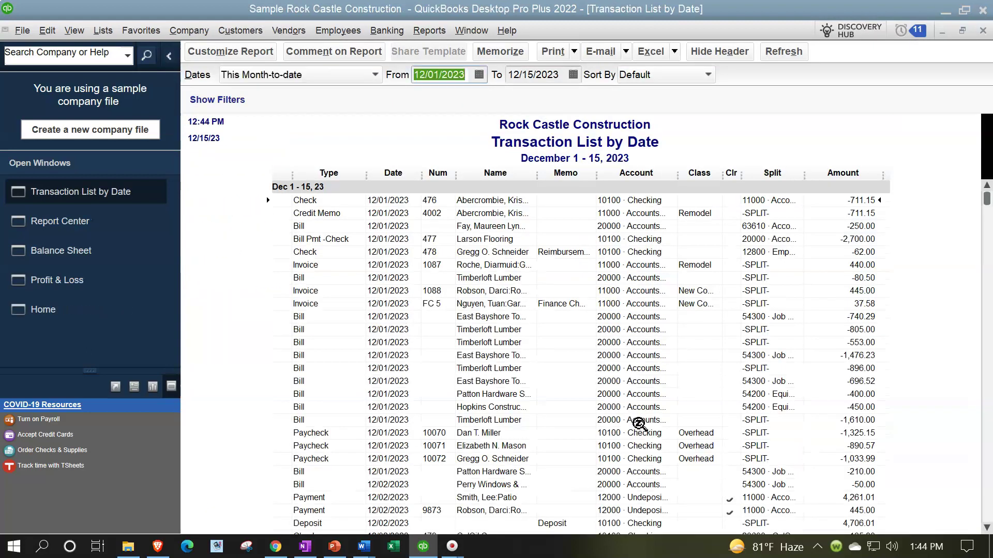
Step: Set the Transaction List by Date report's end date to 12/31/2023 and collapse the Open Windows sidebar
{"action": "key", "text": "Tab"}
{"action": "type", "text": "123123"}
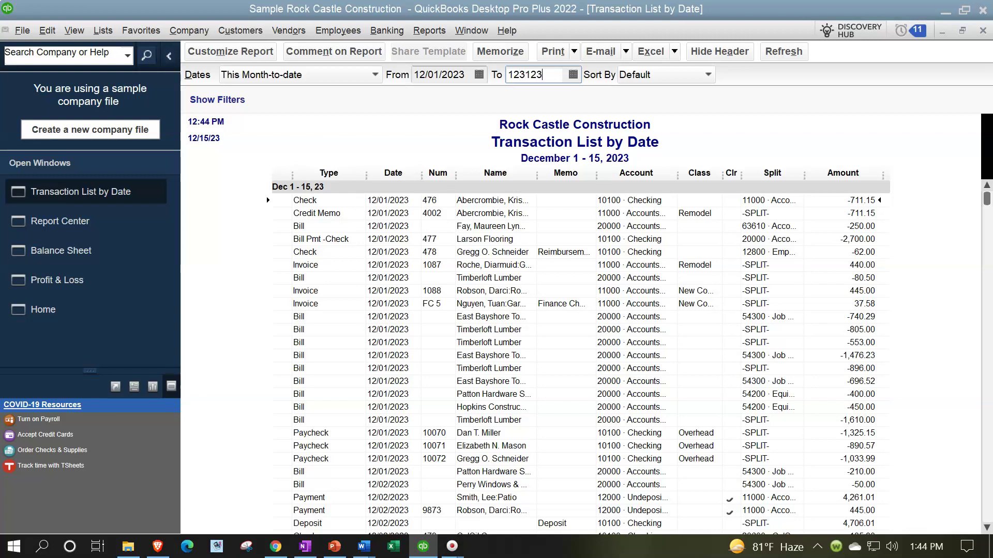
{"action": "key", "text": "Tab"}
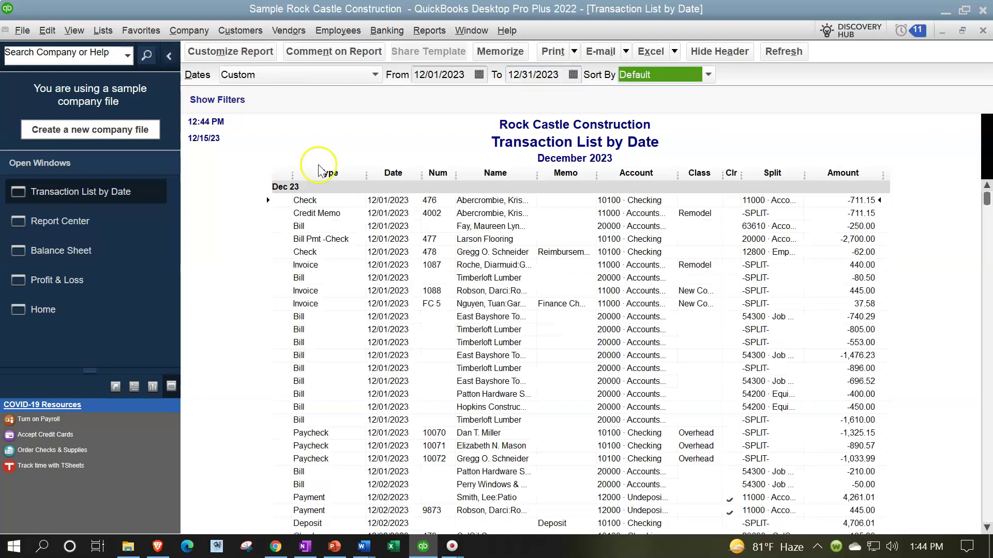
{"action": "left_click", "coordinate": [169, 56]}
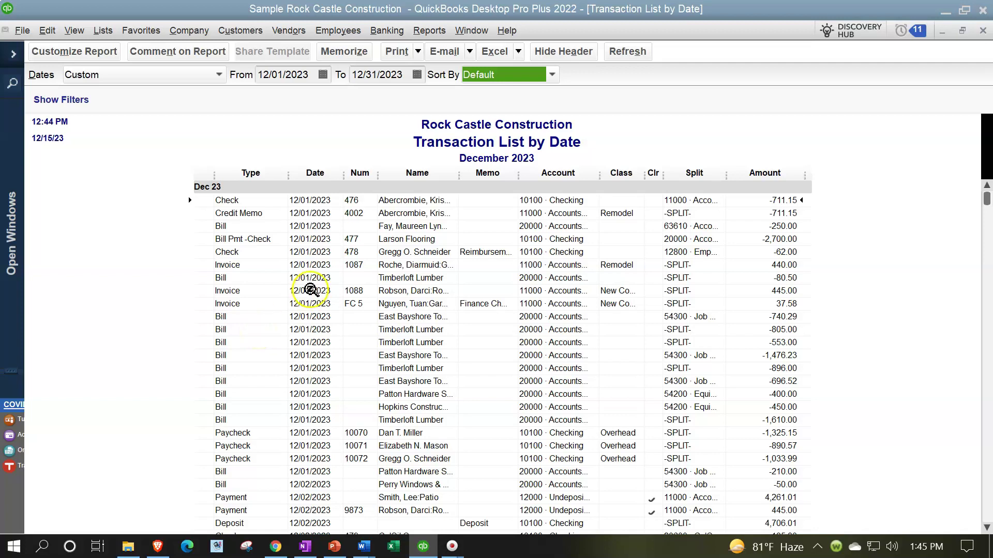
Step: Widen the Name, Account and Split columns of the Transaction List by Date report so their entries are readable
{"action": "scroll", "coordinate": [311, 290], "scroll_direction": "down", "scroll_amount": 7}
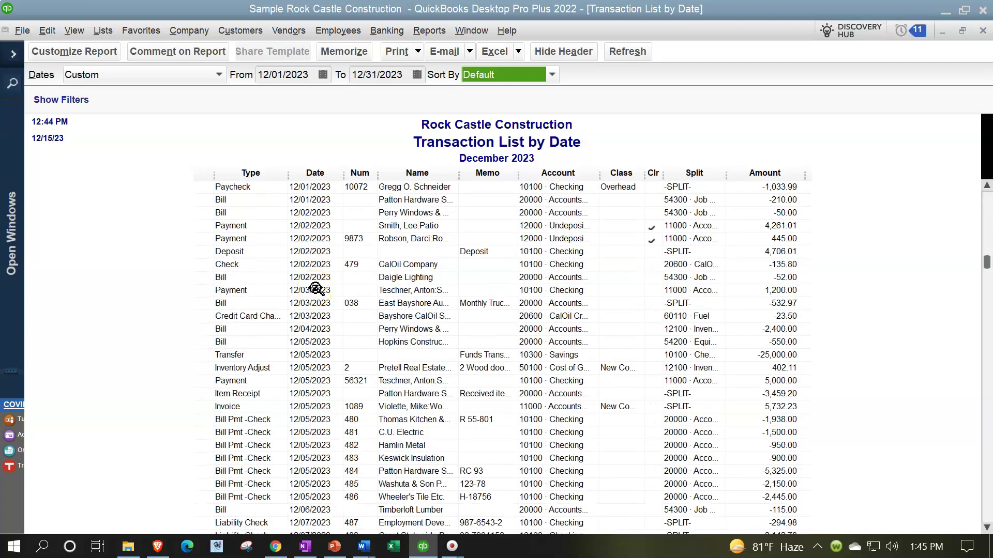
{"action": "scroll", "coordinate": [315, 289], "scroll_direction": "up", "scroll_amount": 7}
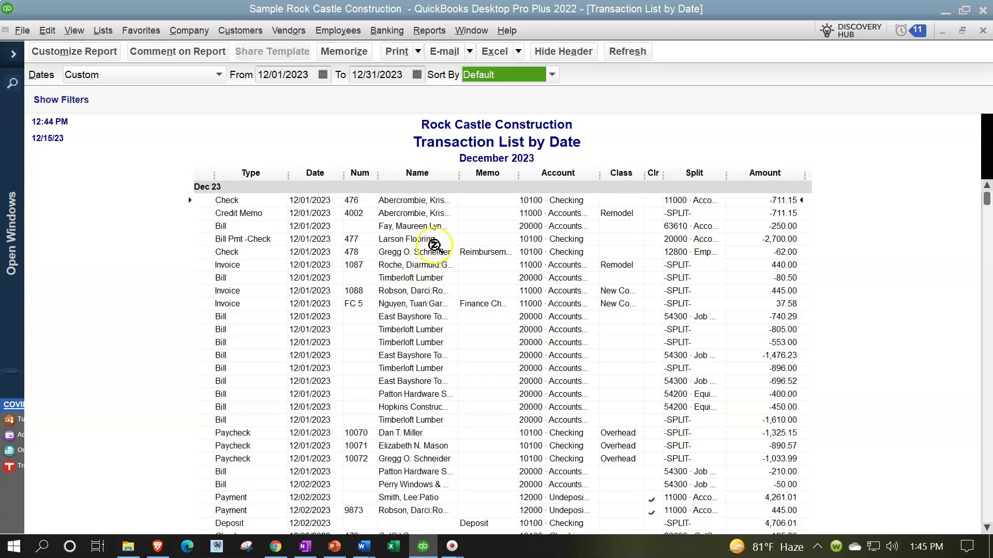
{"action": "left_click_drag", "start_coordinate": [458, 173], "coordinate": [487, 174]}
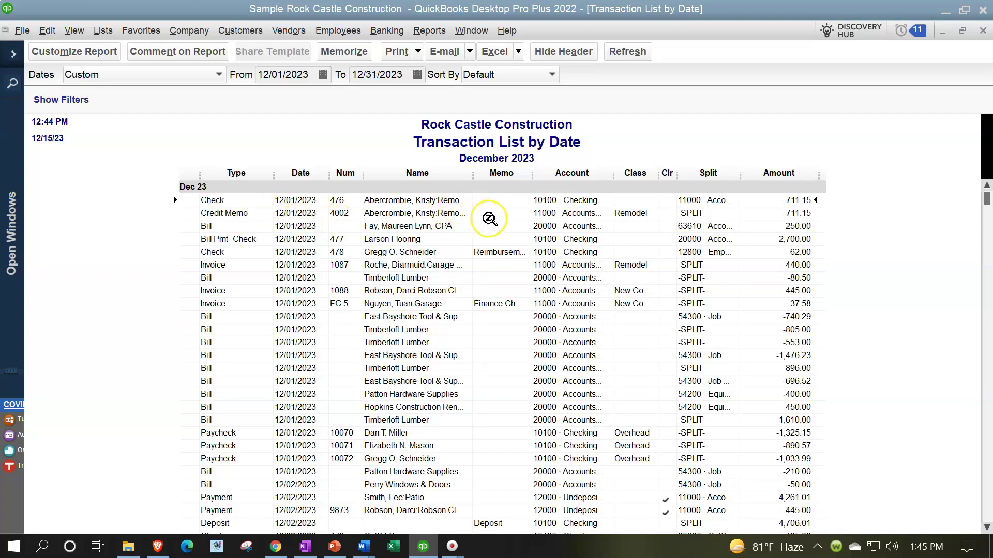
{"action": "left_click_drag", "start_coordinate": [614, 173], "coordinate": [646, 174]}
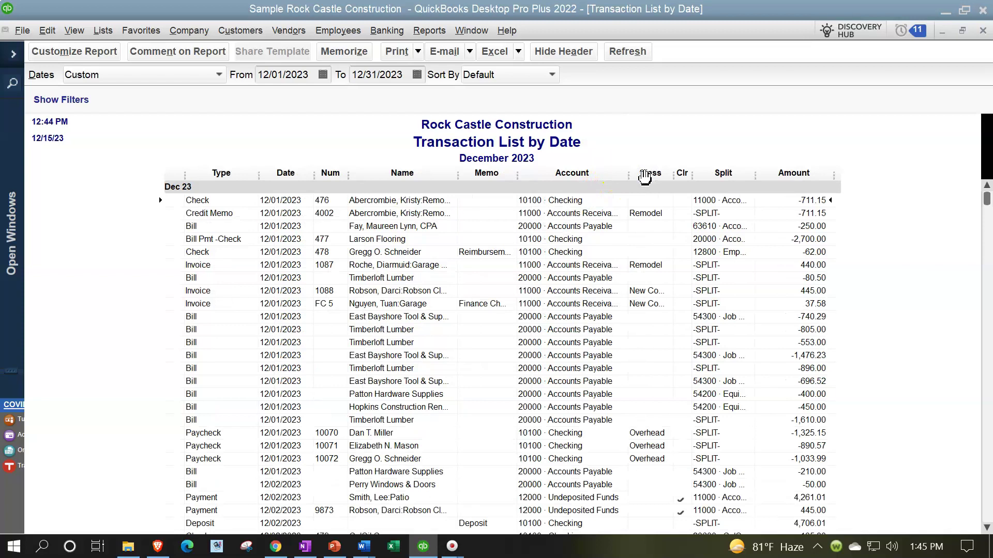
{"action": "left_click", "coordinate": [604, 200]}
{"action": "left_click", "coordinate": [590, 207]}
{"action": "left_click", "coordinate": [596, 198]}
{"action": "left_click_drag", "start_coordinate": [756, 177], "coordinate": [802, 174]}
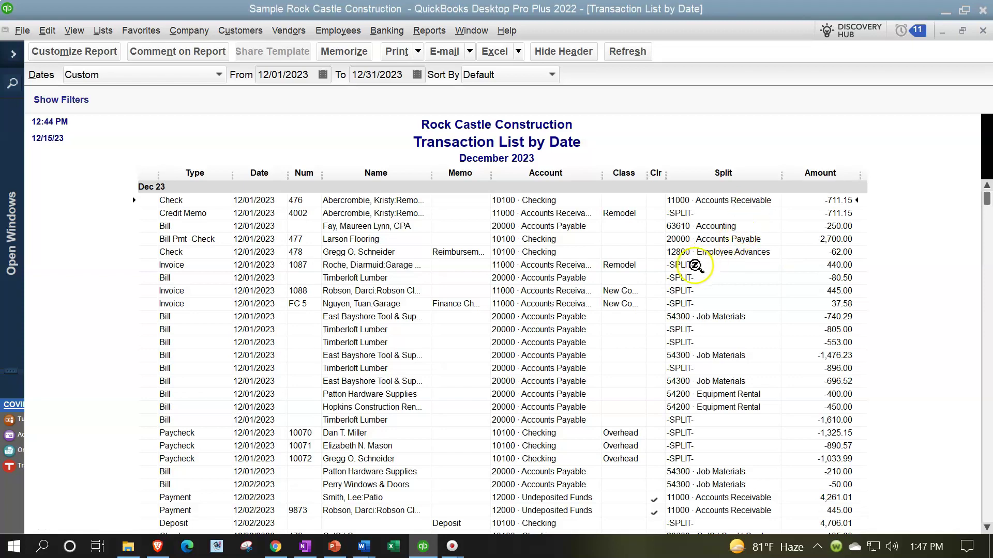
Step: Examine the December 2023 transactions from the first entry through the last one in the report
{"action": "left_click", "coordinate": [825, 265]}
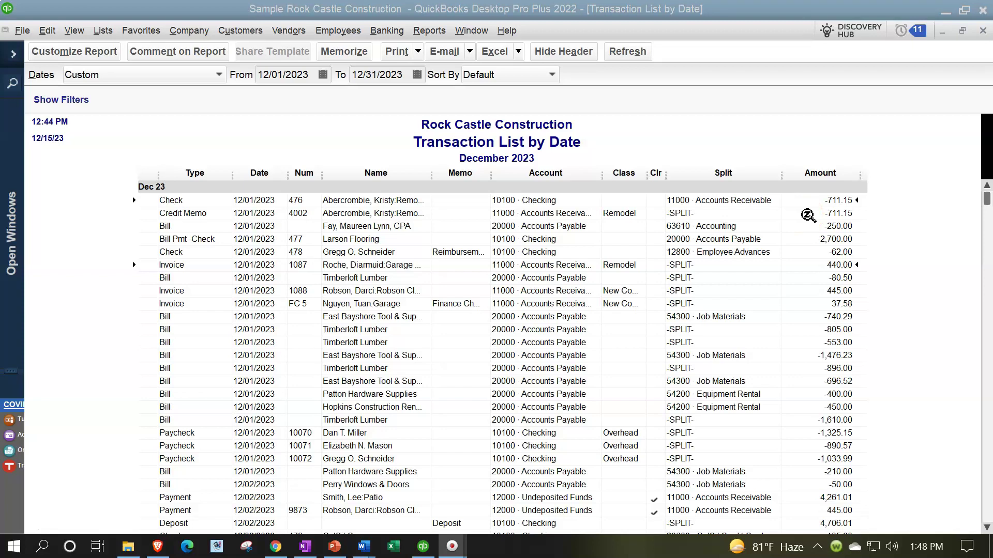
{"action": "left_click", "coordinate": [266, 205]}
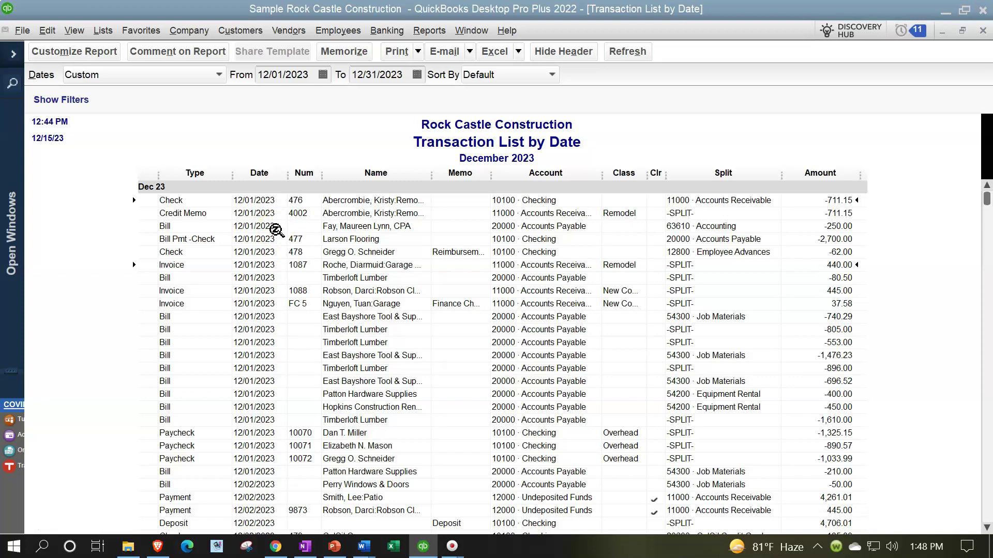
{"action": "scroll", "coordinate": [275, 230], "scroll_direction": "down", "scroll_amount": 20}
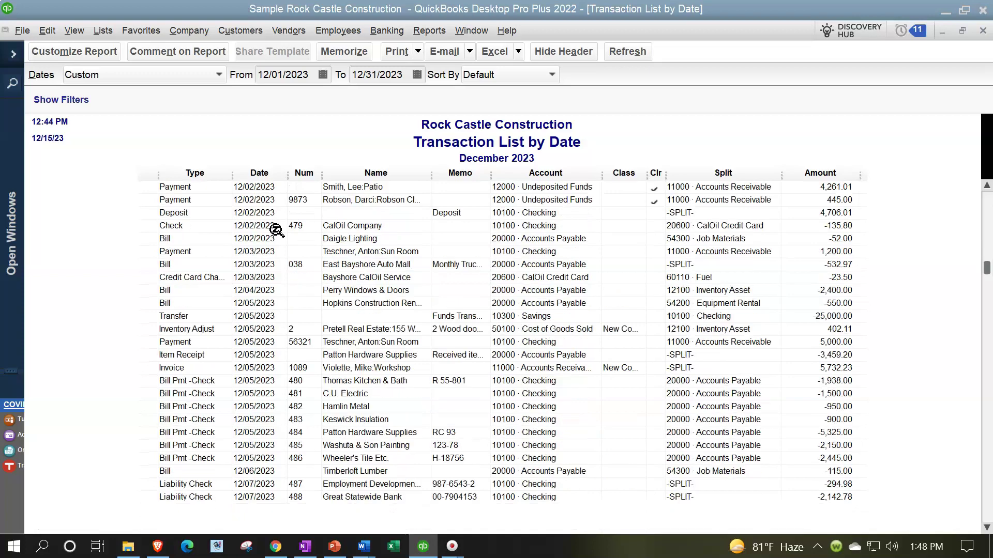
{"action": "scroll", "coordinate": [275, 230], "scroll_direction": "down", "scroll_amount": 18}
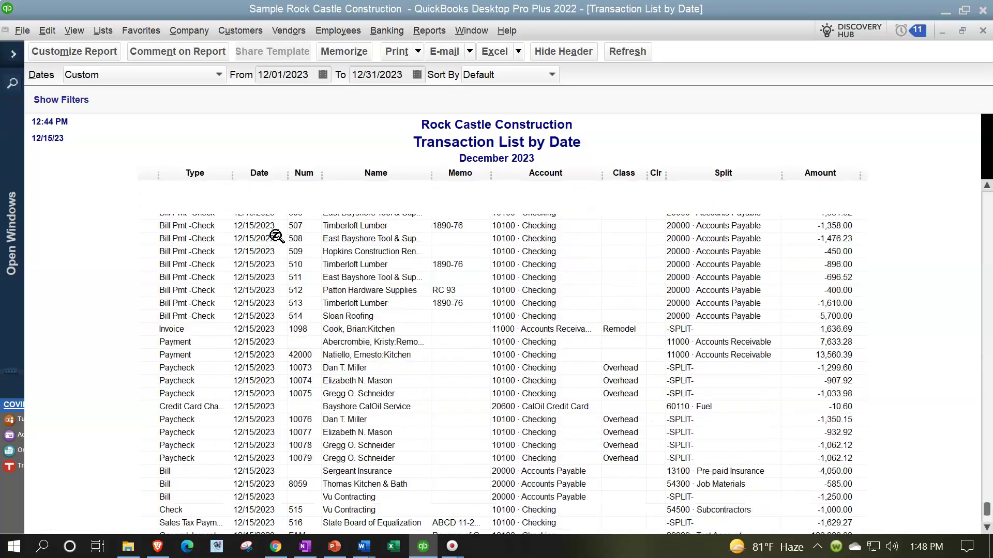
{"action": "left_click", "coordinate": [284, 383]}
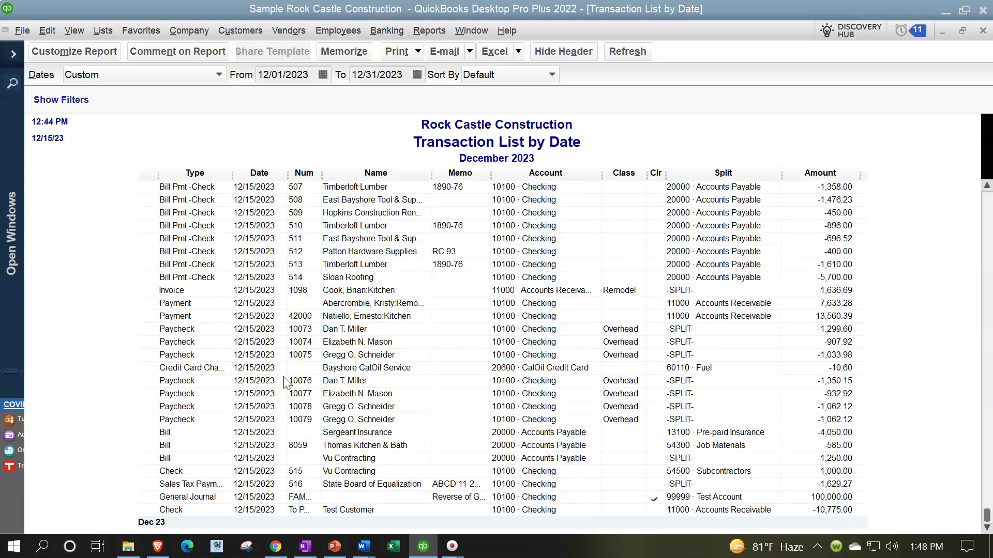
{"action": "scroll", "coordinate": [286, 370], "scroll_direction": "up", "scroll_amount": 20}
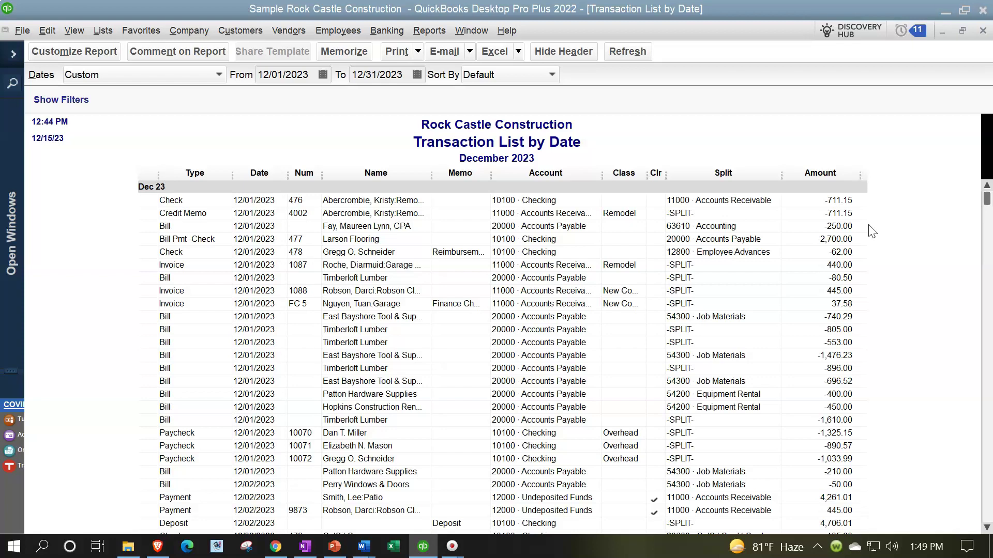
{"action": "scroll", "coordinate": [872, 231], "scroll_direction": "down", "scroll_amount": 20}
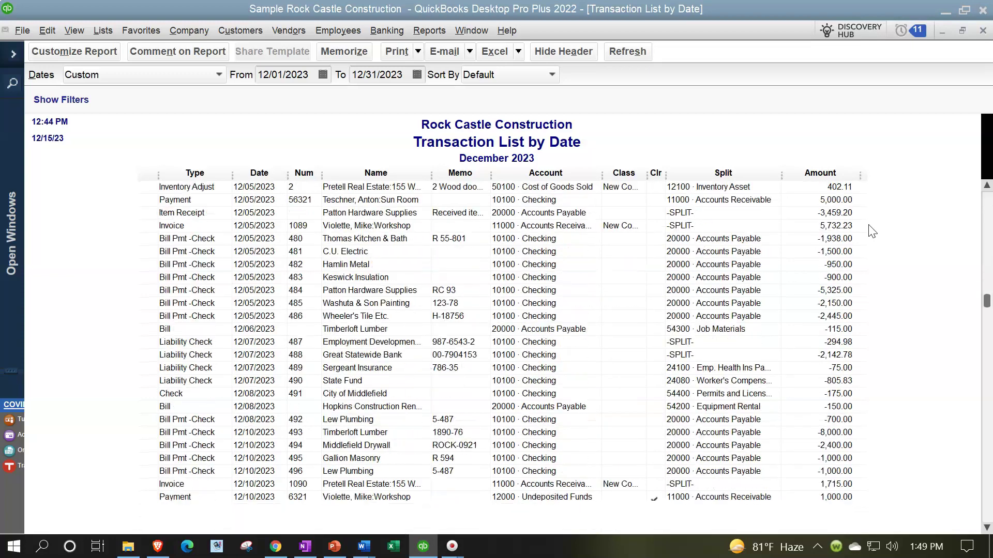
{"action": "scroll", "coordinate": [872, 231], "scroll_direction": "down", "scroll_amount": 15}
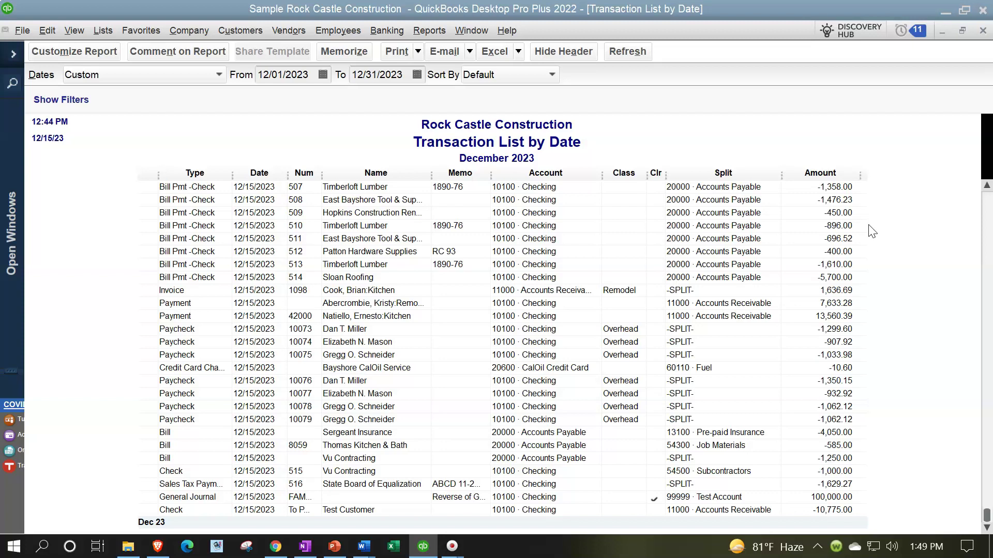
Step: Export the Transaction List by Date report to a new worksheet in a new Excel workbook
{"action": "left_click", "coordinate": [518, 53]}
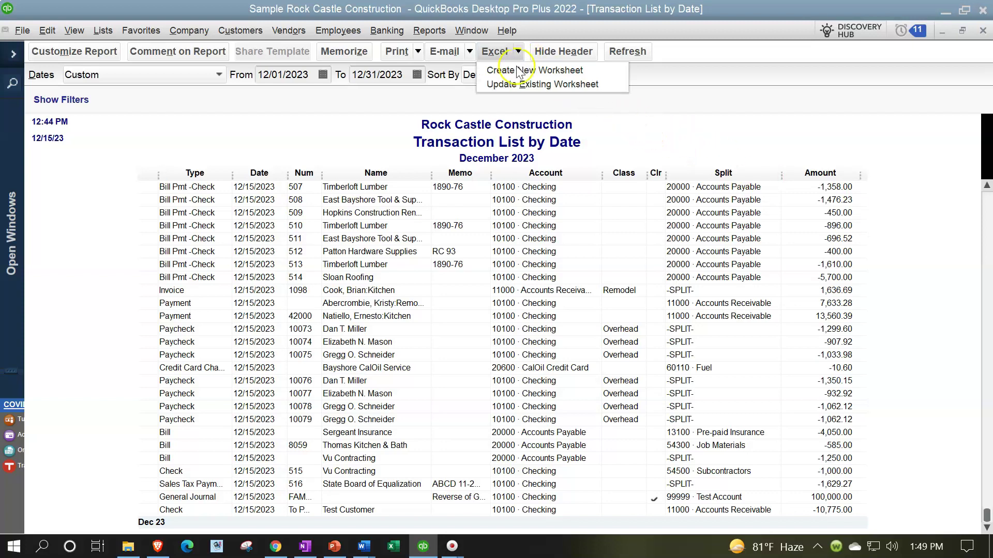
{"action": "left_click", "coordinate": [518, 71]}
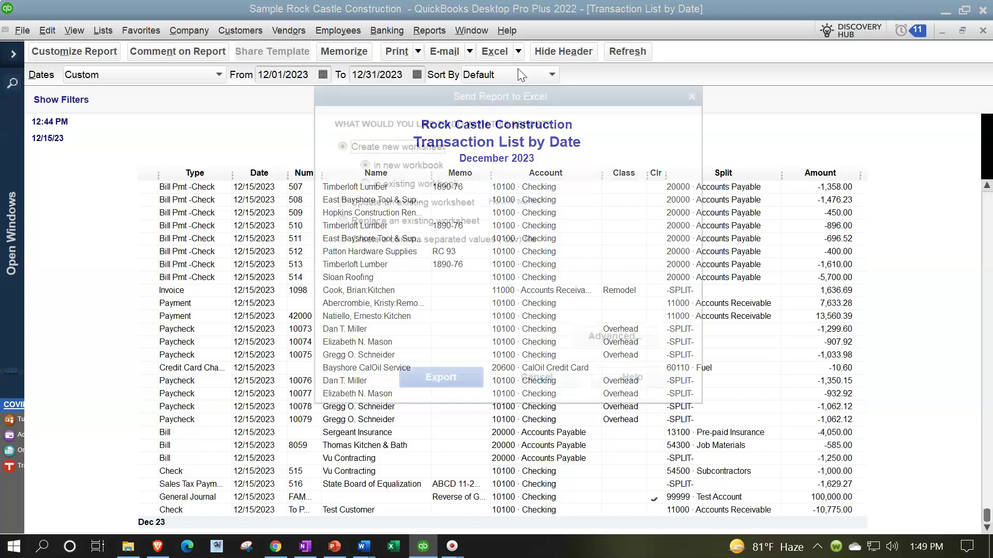
{"action": "left_click", "coordinate": [455, 383]}
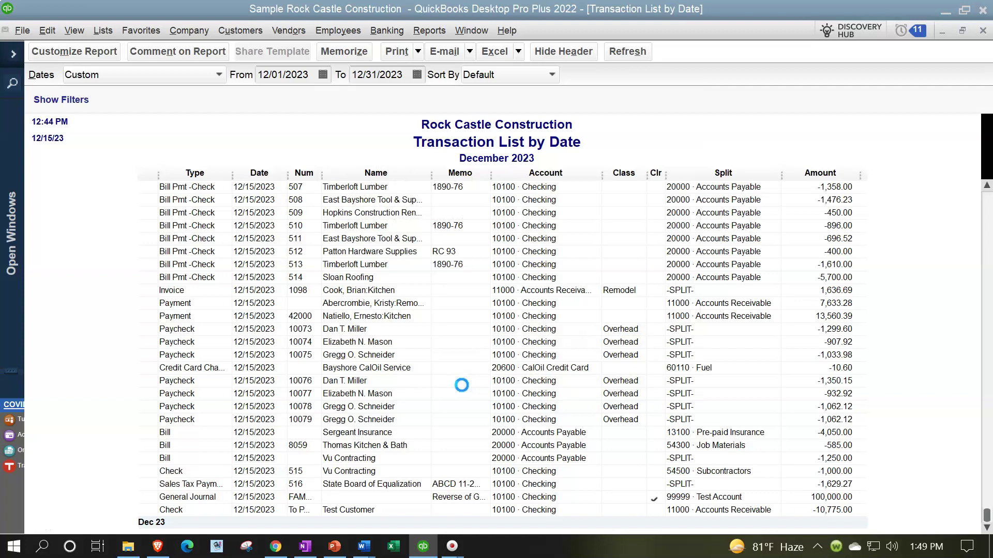
Step: Count the transactions in cell L134, below the Amount column, with a COUNT formula over L3:L132
{"action": "scroll", "coordinate": [815, 370], "scroll_direction": "down", "scroll_amount": 10}
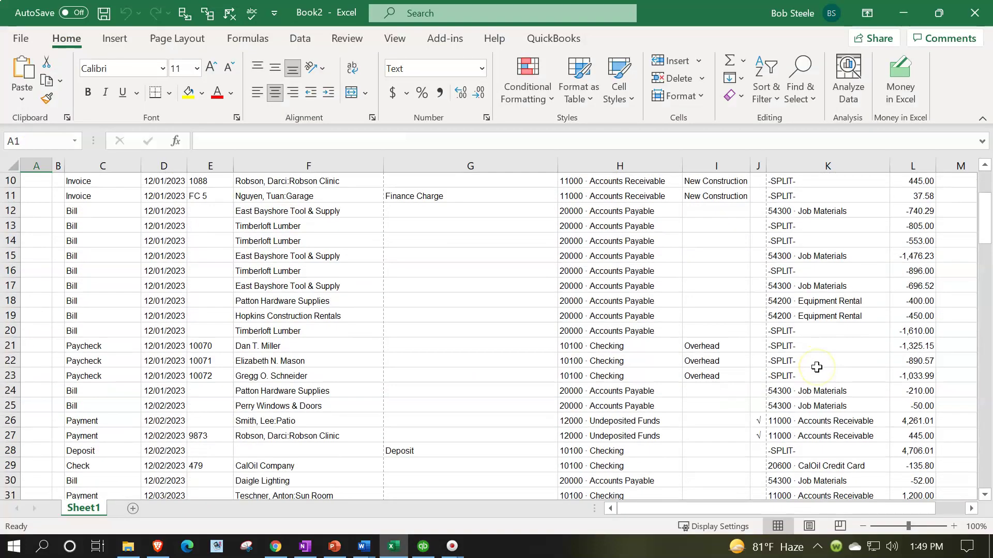
{"action": "scroll", "coordinate": [816, 367], "scroll_direction": "down", "scroll_amount": 20}
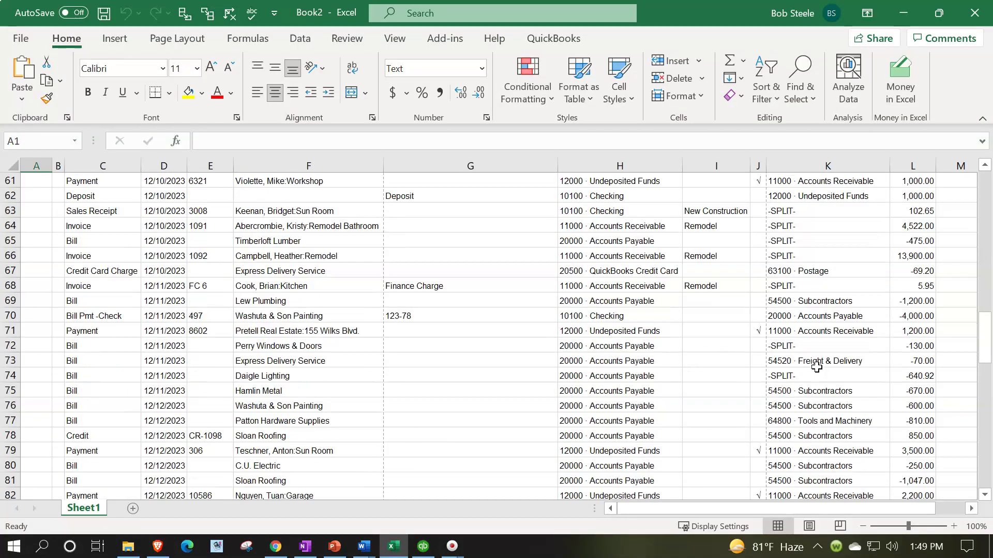
{"action": "scroll", "coordinate": [848, 362], "scroll_direction": "down", "scroll_amount": 5}
{"action": "scroll", "coordinate": [895, 336], "scroll_direction": "up", "scroll_amount": 3}
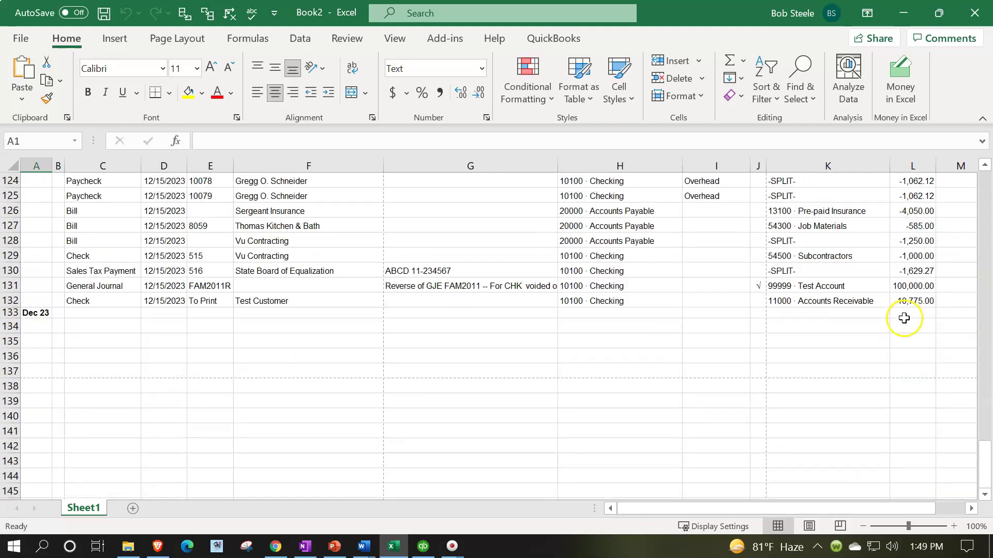
{"action": "left_click", "coordinate": [908, 323]}
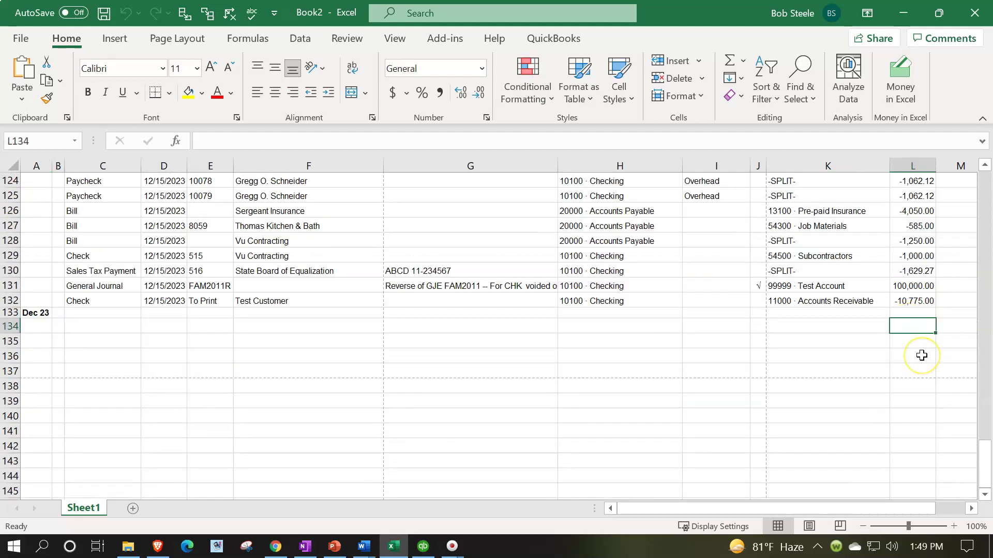
{"action": "type", "text": "=count("}
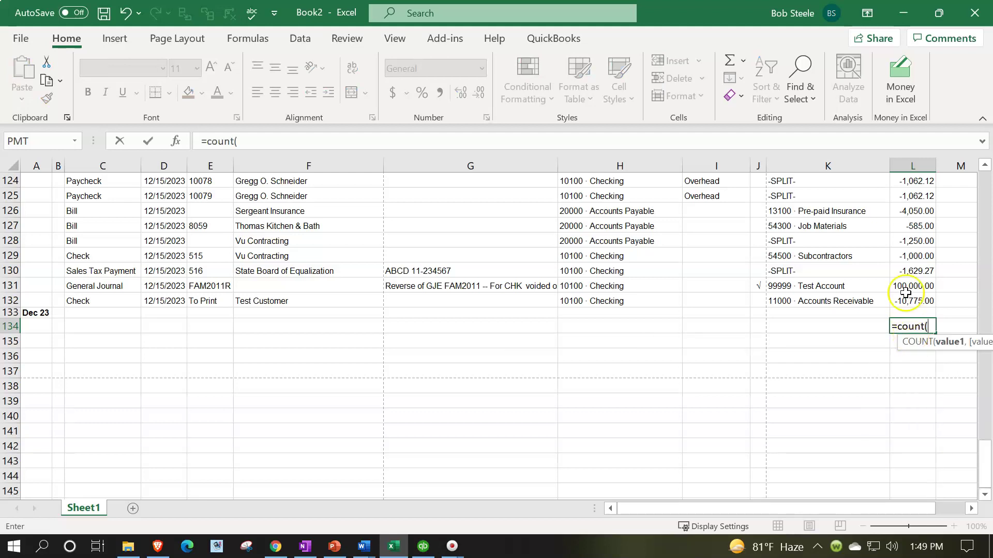
{"action": "left_click_drag", "start_coordinate": [905, 293], "coordinate": [914, 164]}
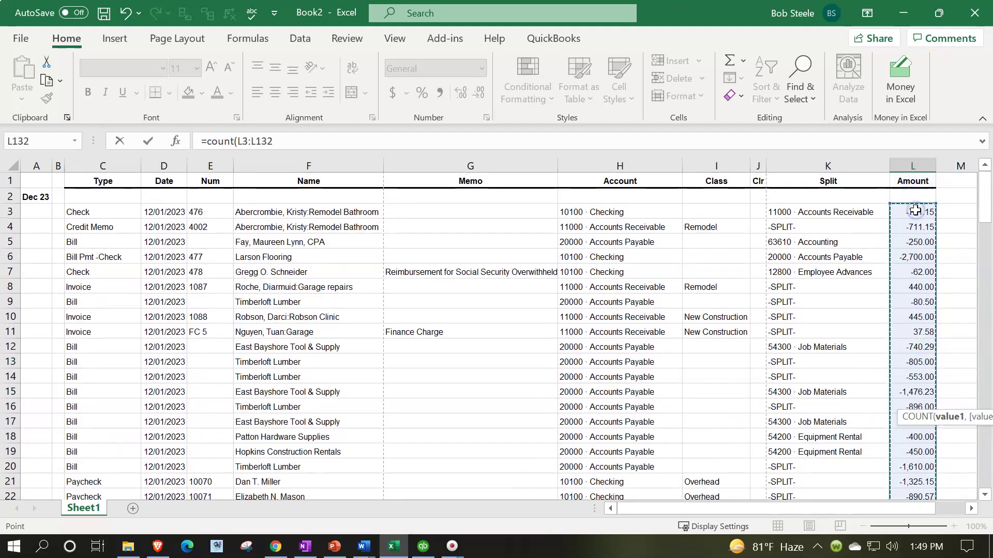
{"action": "key", "text": "Return"}
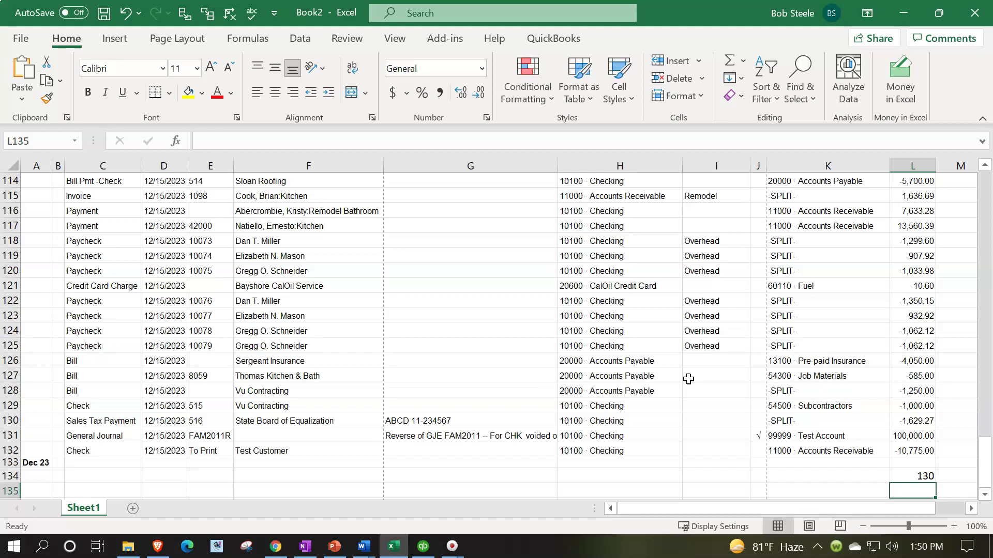
Step: Switch back to QuickBooks and review the transaction types and amounts across the December 2023 list
{"action": "left_click", "coordinate": [424, 546]}
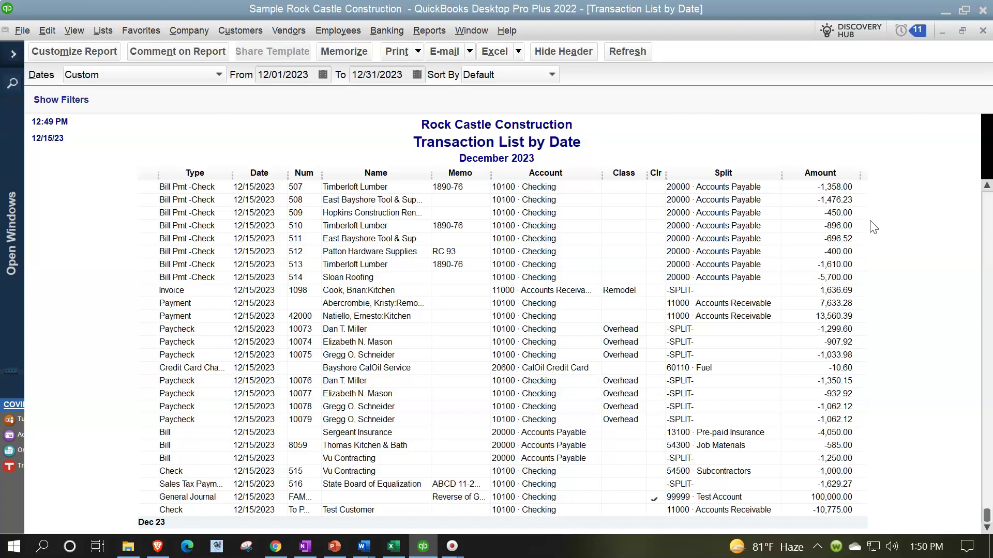
{"action": "key", "text": "F9"}
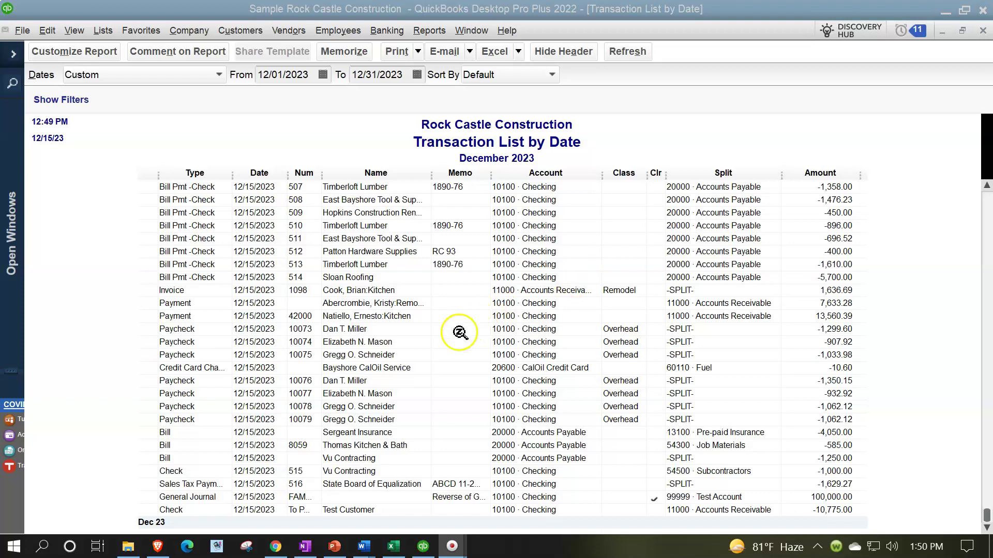
{"action": "left_click", "coordinate": [209, 290]}
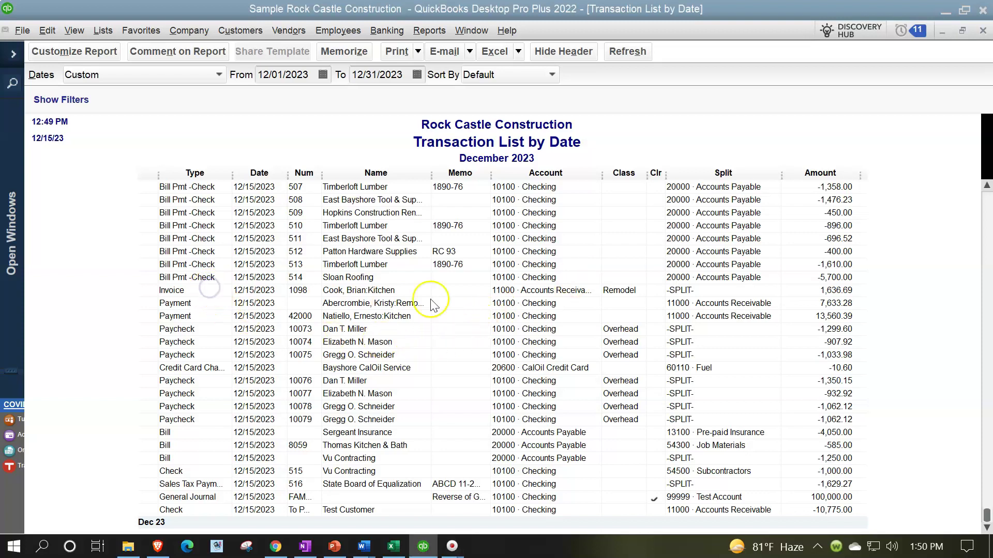
{"action": "left_click", "coordinate": [830, 291]}
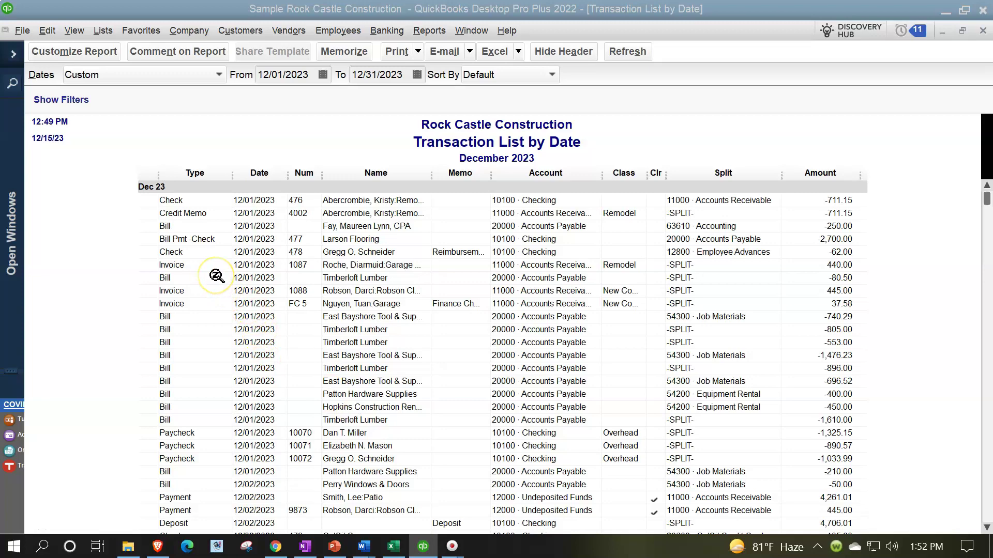
{"action": "scroll", "coordinate": [216, 276], "scroll_direction": "down", "scroll_amount": 20}
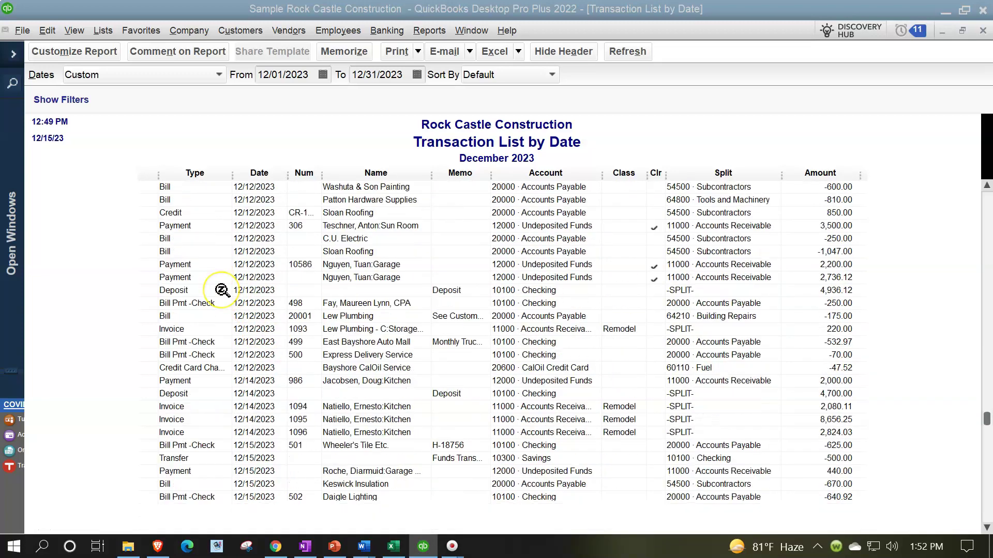
{"action": "scroll", "coordinate": [222, 290], "scroll_direction": "up", "scroll_amount": 15}
{"action": "scroll", "coordinate": [222, 290], "scroll_direction": "up", "scroll_amount": 10}
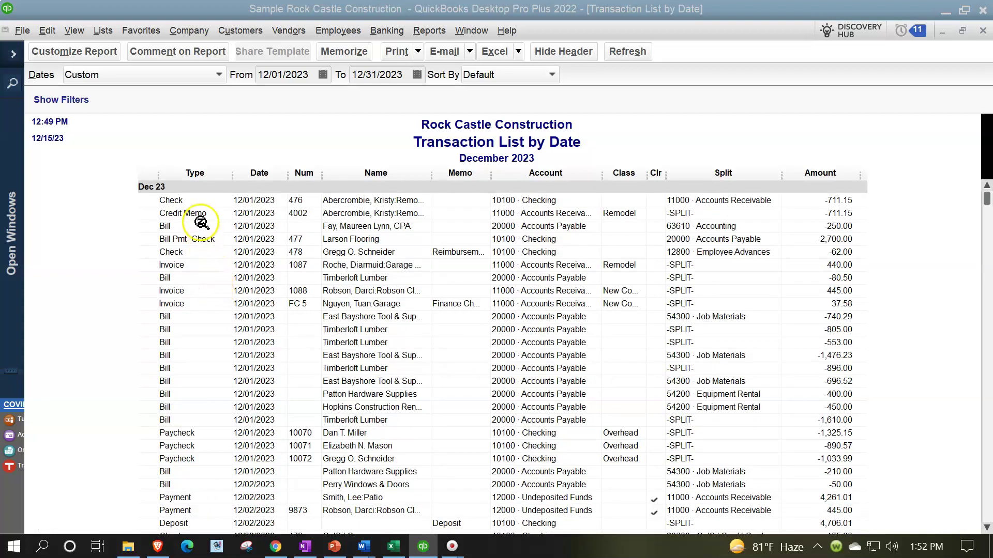
Step: Open the filter settings for customizing the Transaction List by Date report and look over the Account filter's choices
{"action": "left_click", "coordinate": [86, 59]}
{"action": "left_click_drag", "start_coordinate": [244, 13], "coordinate": [529, 110]}
{"action": "left_click", "coordinate": [473, 140]}
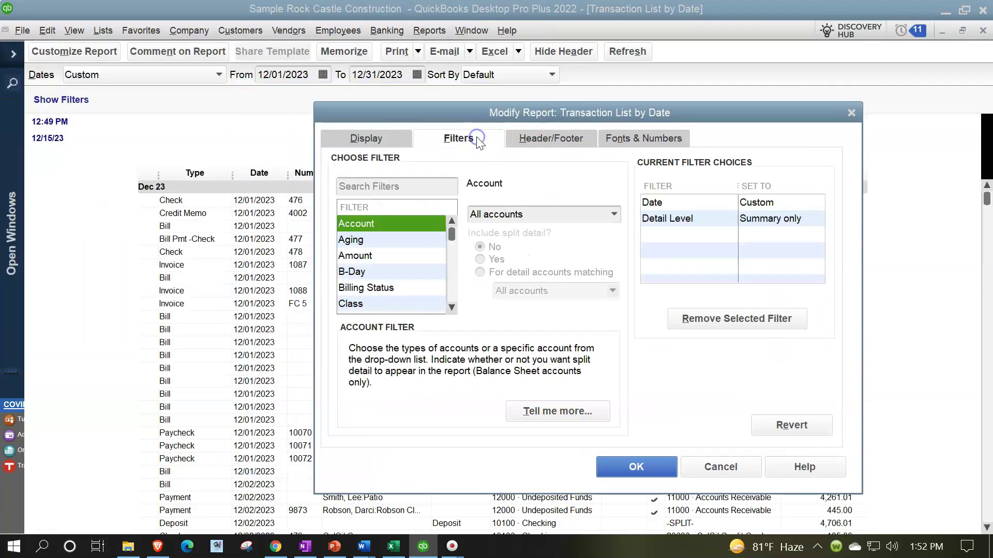
{"action": "left_click", "coordinate": [614, 215]}
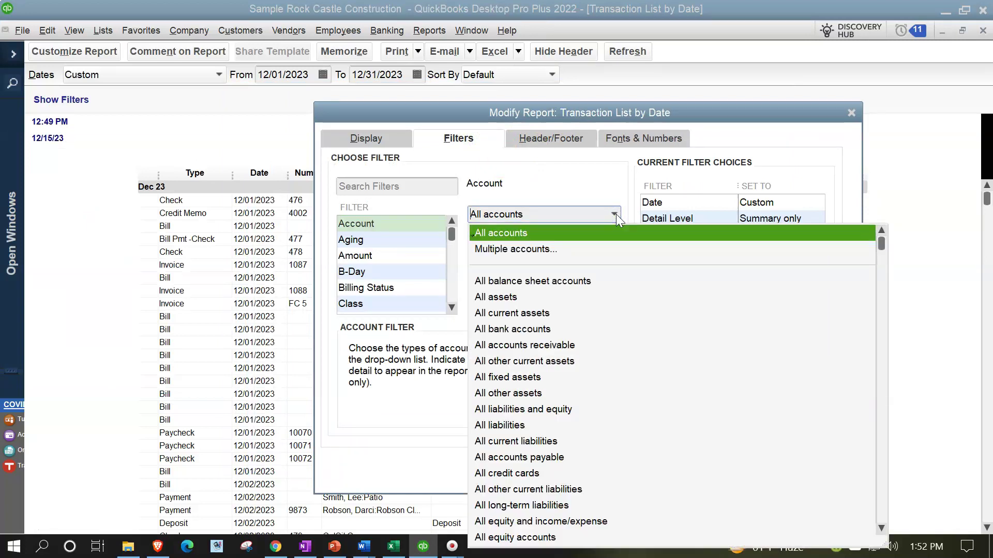
{"action": "left_click", "coordinate": [616, 214]}
Step: Filter the report by TransactionType using multiple transaction types, selecting Invoice and Sales Receipt
{"action": "left_click_drag", "start_coordinate": [450, 228], "coordinate": [450, 326]}
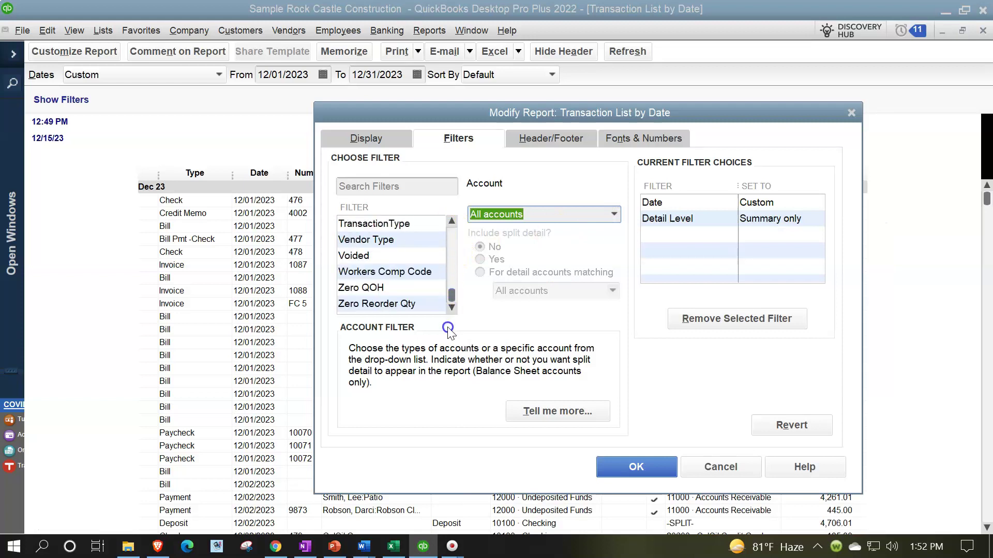
{"action": "left_click", "coordinate": [387, 225]}
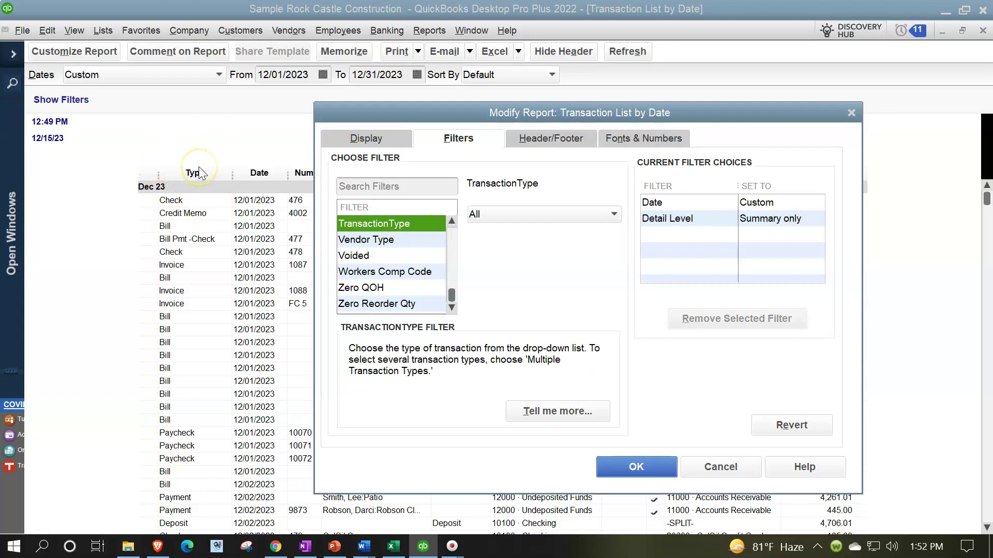
{"action": "left_click", "coordinate": [582, 212]}
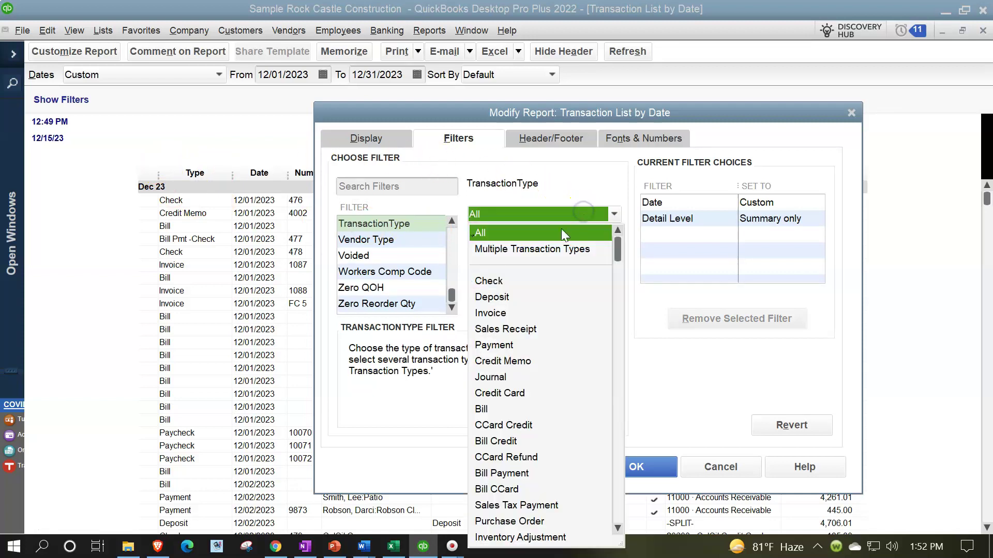
{"action": "left_click", "coordinate": [517, 250]}
{"action": "left_click", "coordinate": [517, 194]}
{"action": "left_click", "coordinate": [554, 208]}
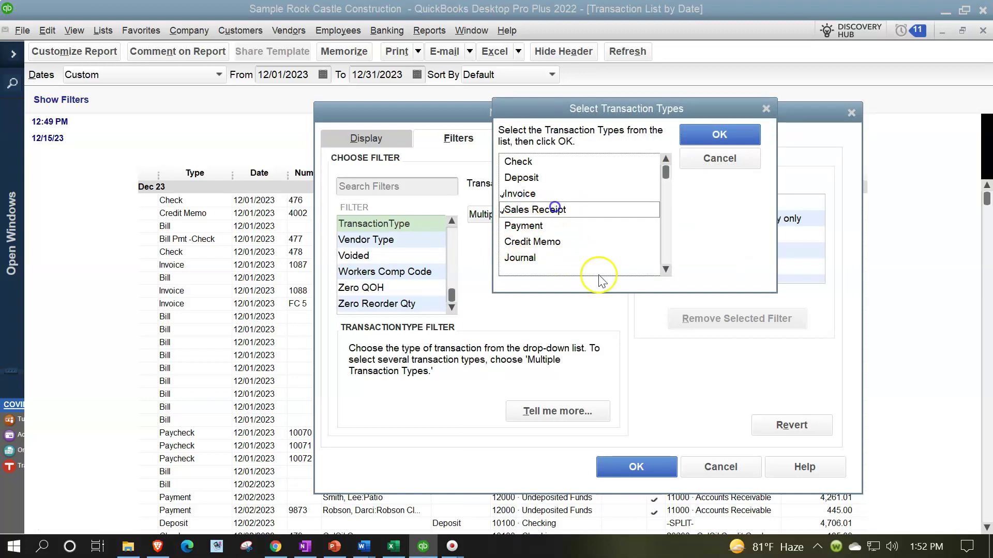
{"action": "left_click", "coordinate": [703, 139]}
{"action": "left_click", "coordinate": [645, 462]}
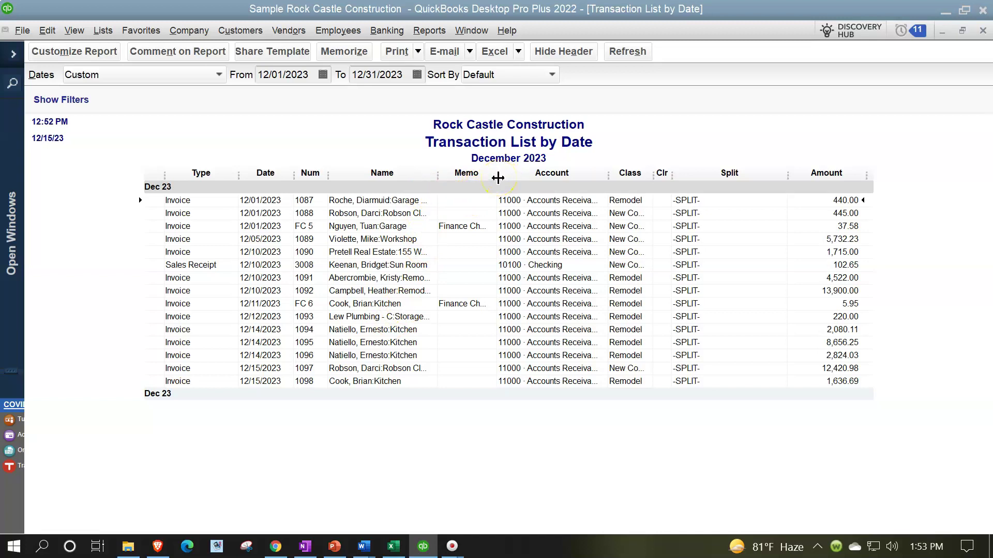
Step: Collapse the Memo, Class and Clr columns so they no longer show in the report
{"action": "left_click_drag", "start_coordinate": [497, 178], "coordinate": [439, 178]}
{"action": "left_click_drag", "start_coordinate": [641, 175], "coordinate": [582, 186]}
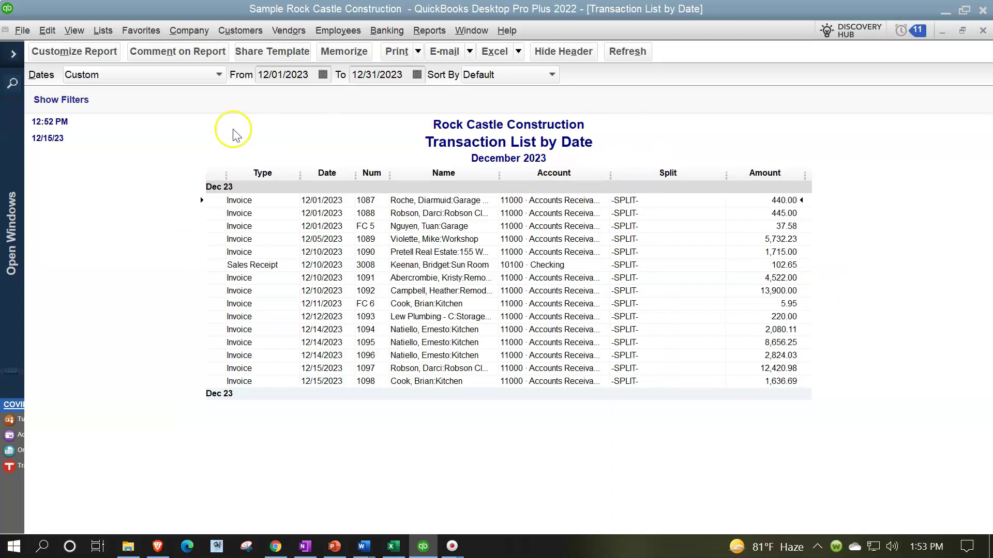
Step: Customize the report's display to add the Item column
{"action": "left_click", "coordinate": [87, 59]}
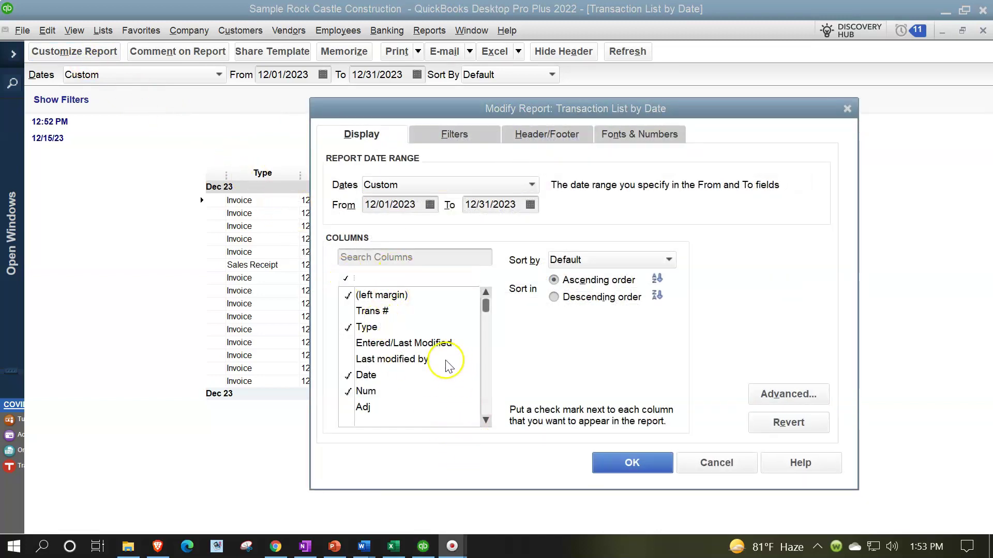
{"action": "left_click", "coordinate": [486, 422]}
{"action": "left_click", "coordinate": [486, 422]}
{"action": "left_click", "coordinate": [486, 421]}
{"action": "left_click", "coordinate": [486, 421]}
{"action": "left_click", "coordinate": [486, 421]}
{"action": "left_click", "coordinate": [486, 422]}
{"action": "left_click", "coordinate": [486, 420]}
{"action": "left_click", "coordinate": [485, 420]}
{"action": "left_click", "coordinate": [485, 420]}
{"action": "left_click", "coordinate": [486, 419]}
{"action": "left_click", "coordinate": [486, 420]}
{"action": "left_click", "coordinate": [485, 420]}
{"action": "left_click", "coordinate": [485, 420]}
{"action": "left_click", "coordinate": [485, 420]}
{"action": "left_click", "coordinate": [485, 420]}
{"action": "left_click", "coordinate": [486, 420]}
{"action": "left_click", "coordinate": [485, 420]}
{"action": "left_click", "coordinate": [485, 420]}
{"action": "left_click", "coordinate": [486, 420]}
{"action": "left_click", "coordinate": [485, 419]}
{"action": "left_click", "coordinate": [485, 419]}
{"action": "left_click", "coordinate": [486, 419]}
{"action": "left_click", "coordinate": [485, 419]}
{"action": "left_click", "coordinate": [486, 419]}
{"action": "left_click", "coordinate": [486, 419]}
{"action": "left_click", "coordinate": [485, 420]}
{"action": "left_click", "coordinate": [485, 420]}
{"action": "left_click", "coordinate": [485, 420]}
{"action": "left_click", "coordinate": [485, 420]}
{"action": "left_click", "coordinate": [486, 420]}
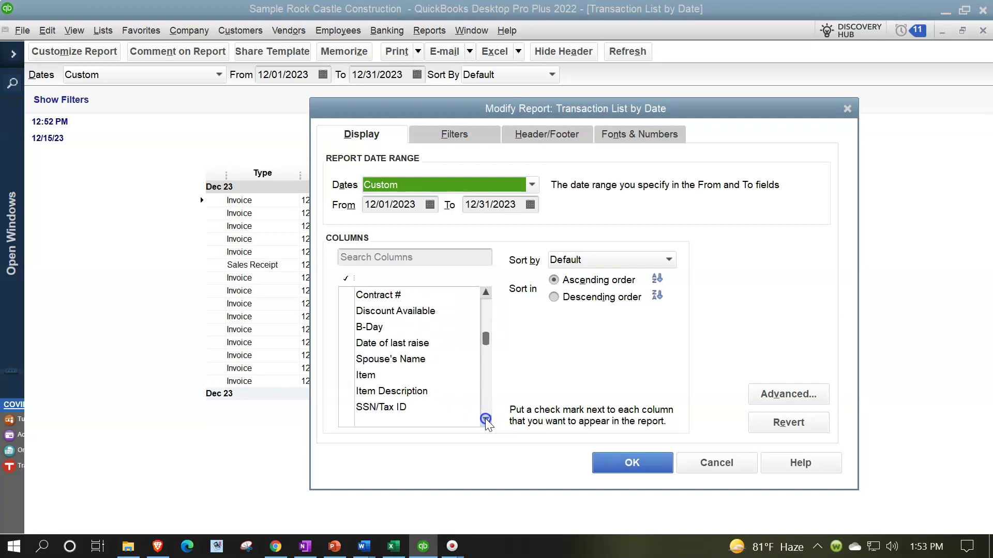
{"action": "left_click", "coordinate": [485, 420]}
{"action": "left_click", "coordinate": [367, 359]}
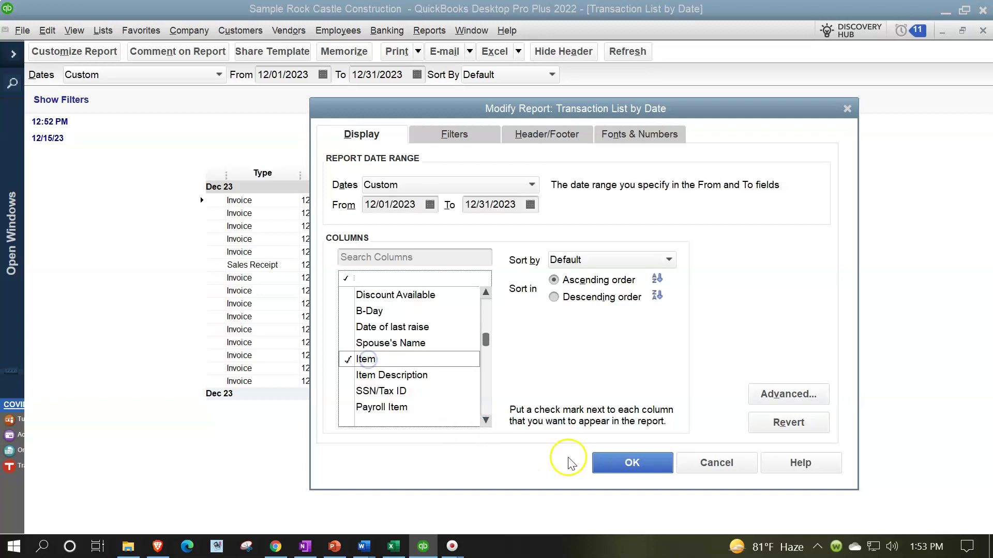
{"action": "left_click", "coordinate": [594, 464]}
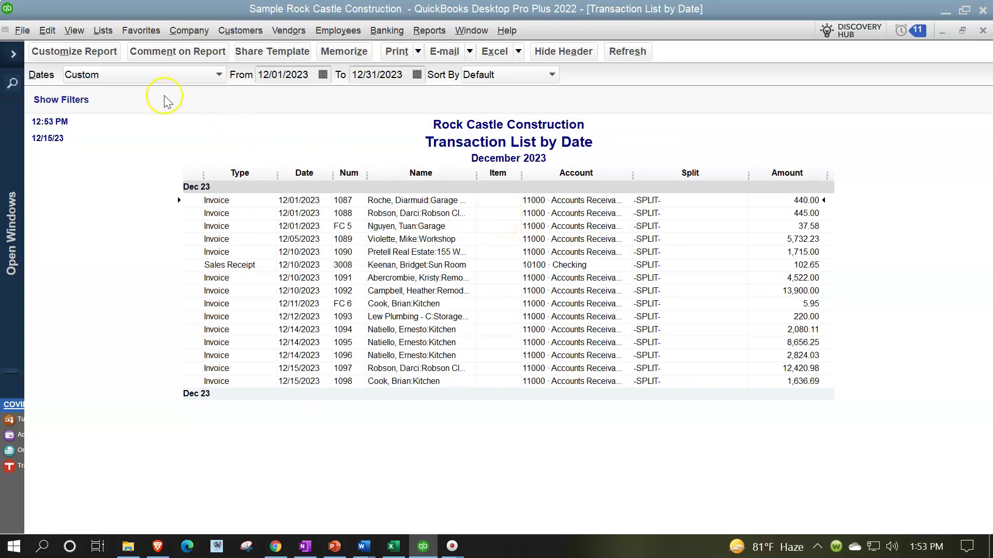
Step: Try to remove the TransactionType filter from the current filter choices in the report's customization settings, and close the settings
{"action": "left_click", "coordinate": [83, 52]}
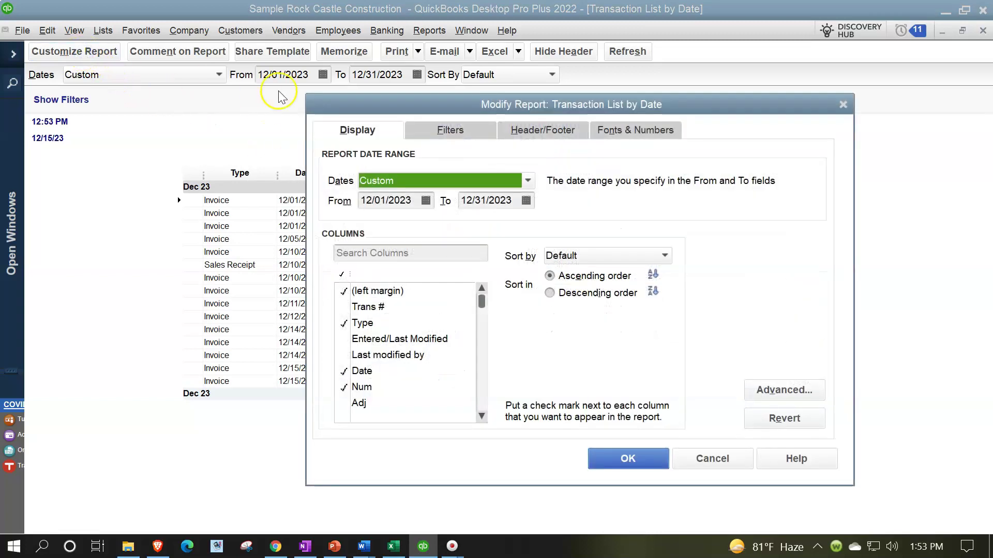
{"action": "left_click", "coordinate": [451, 130]}
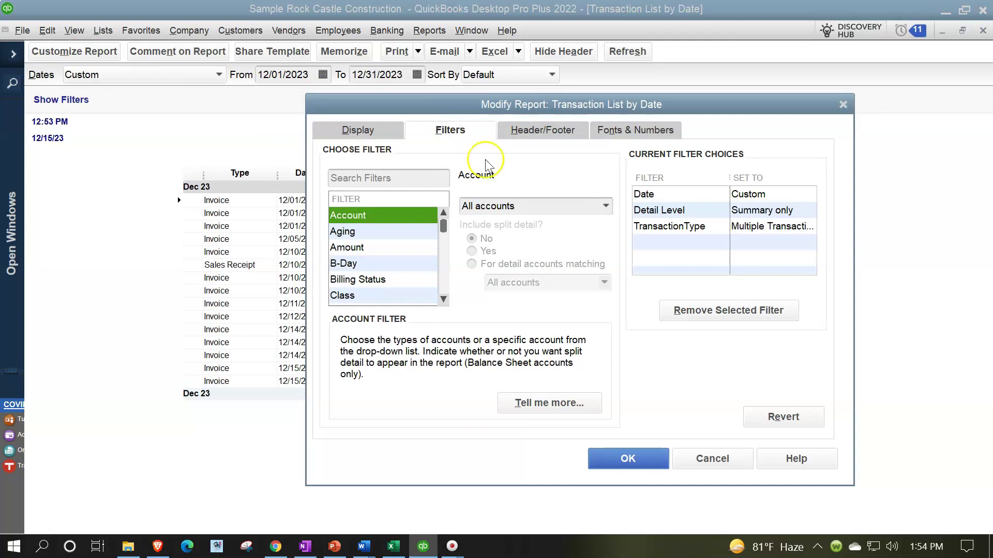
{"action": "left_click", "coordinate": [684, 231]}
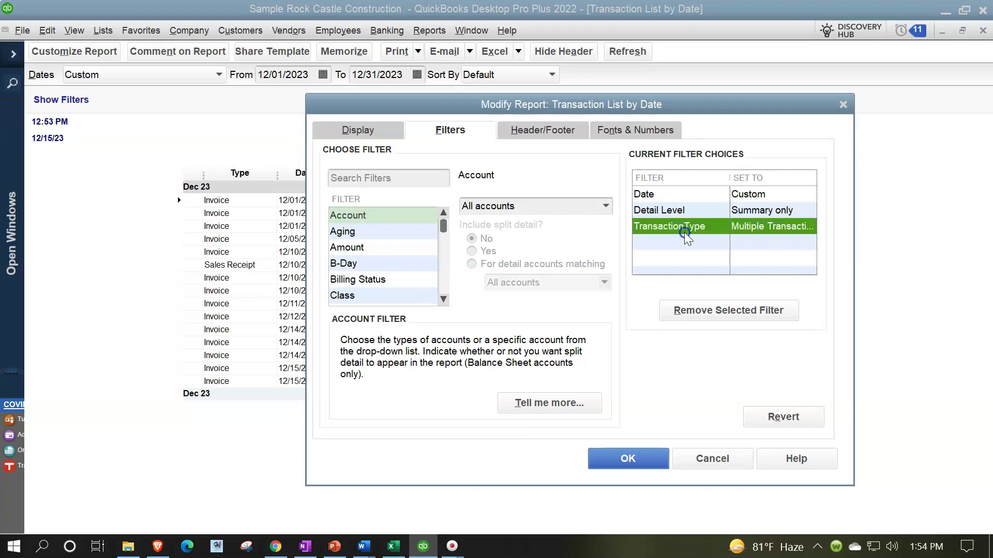
{"action": "left_click", "coordinate": [703, 314]}
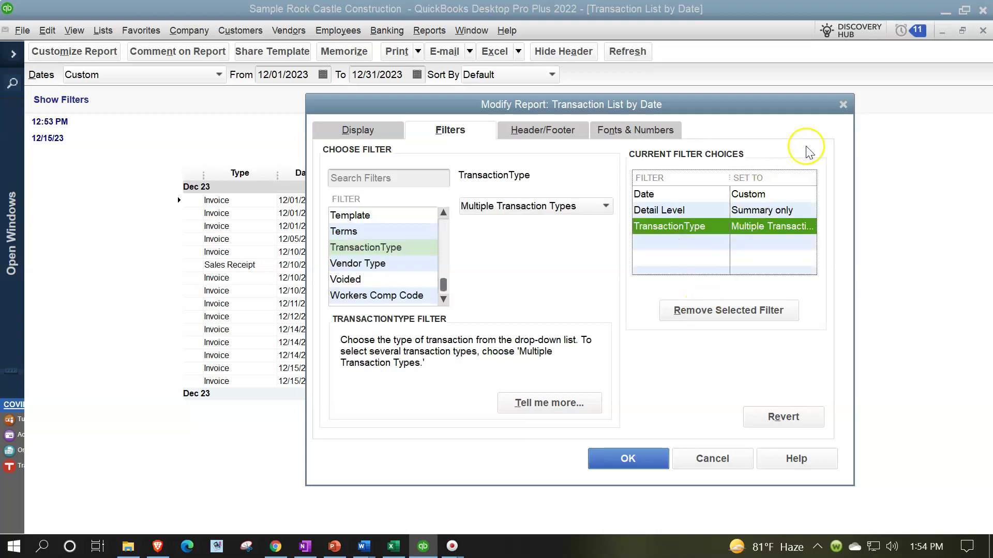
{"action": "left_click", "coordinate": [843, 105]}
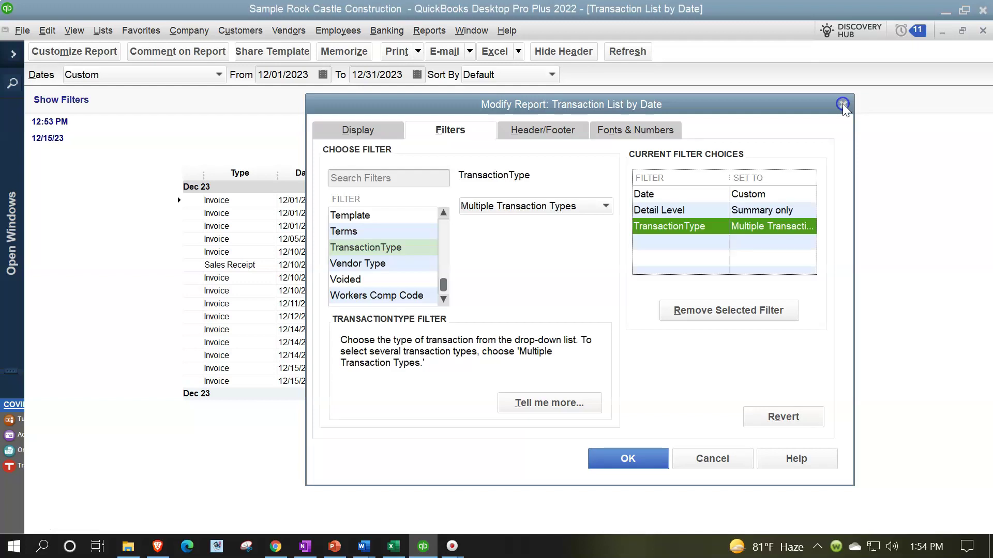
Step: Show the report's applied filters above the list and remove the TransactionType filter
{"action": "left_click", "coordinate": [75, 101]}
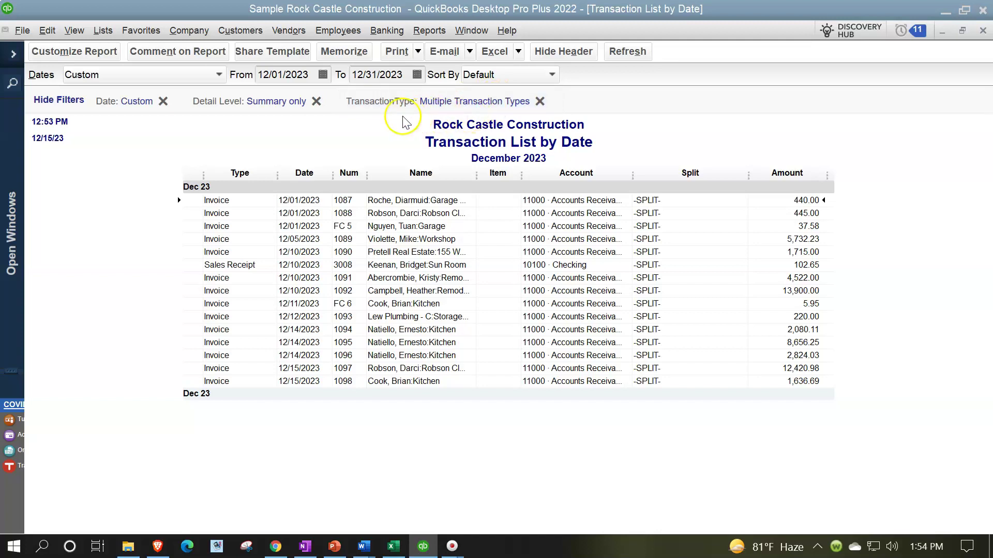
{"action": "left_click", "coordinate": [540, 100]}
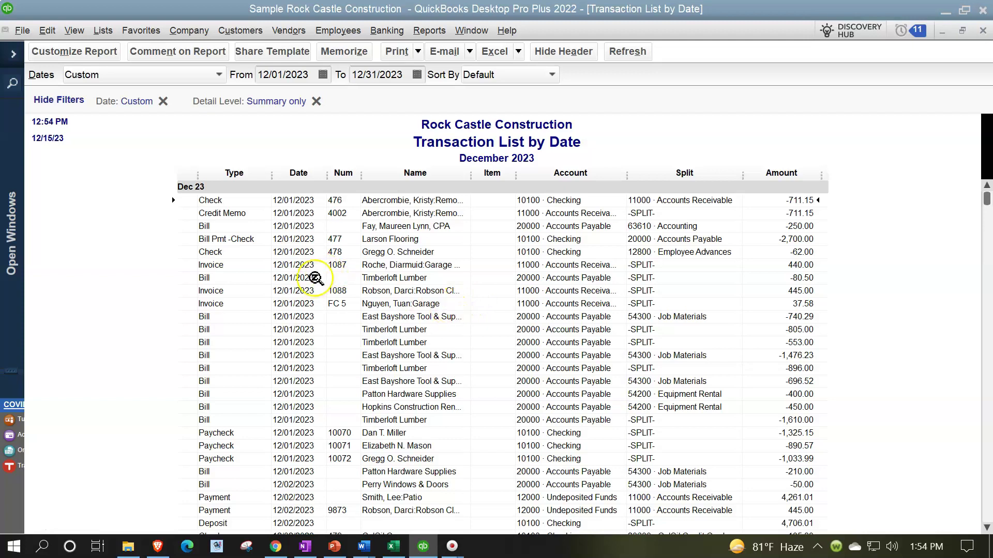
Step: Examine the Account and Split entries of the early December transactions, then view the 440.00 invoice dated 12/01/2023 and close it
{"action": "left_click", "coordinate": [221, 227]}
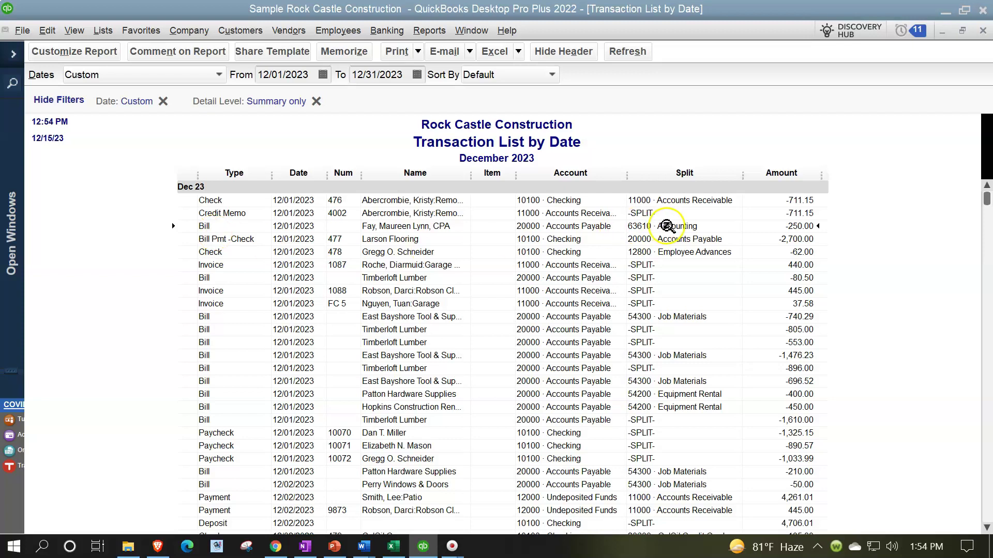
{"action": "left_click", "coordinate": [246, 242]}
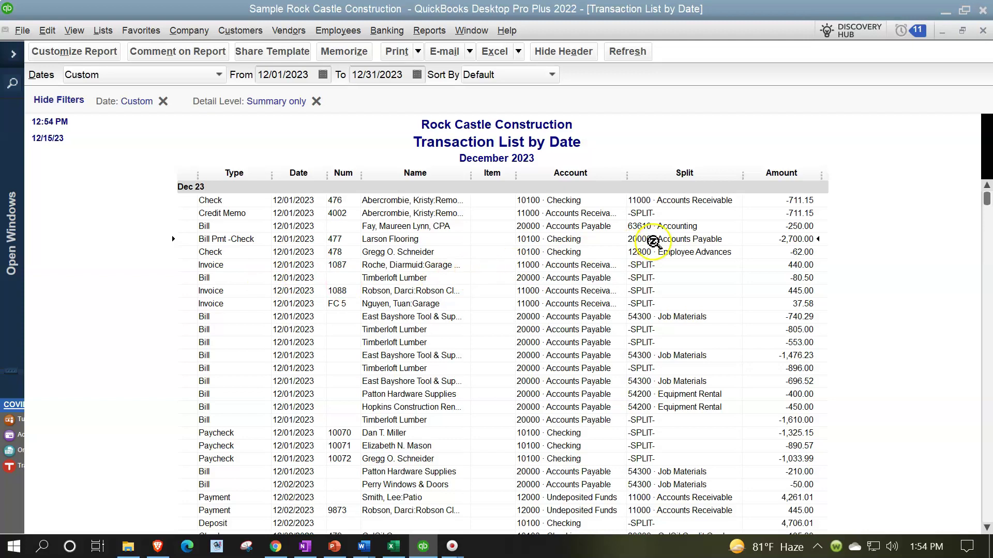
{"action": "left_click", "coordinate": [228, 256]}
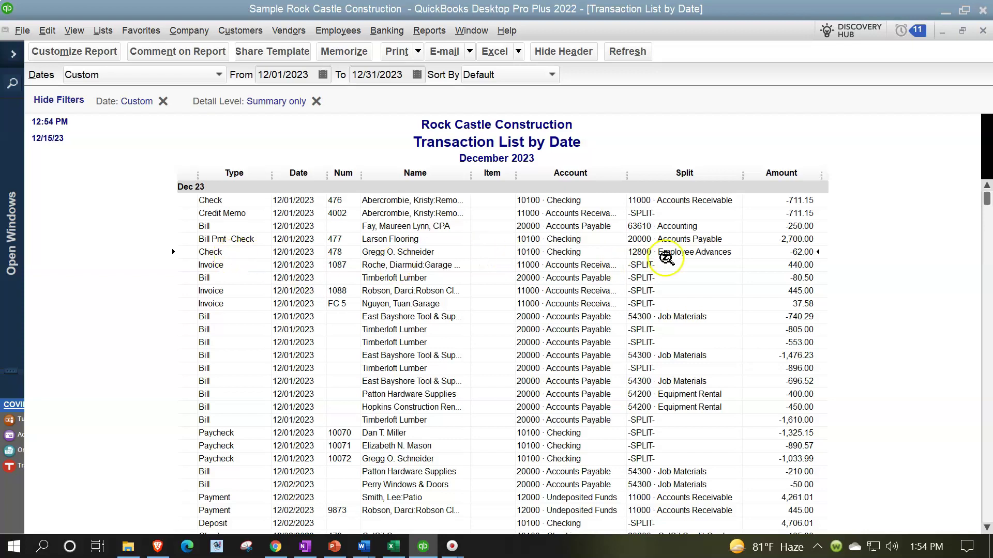
{"action": "left_click", "coordinate": [232, 265]}
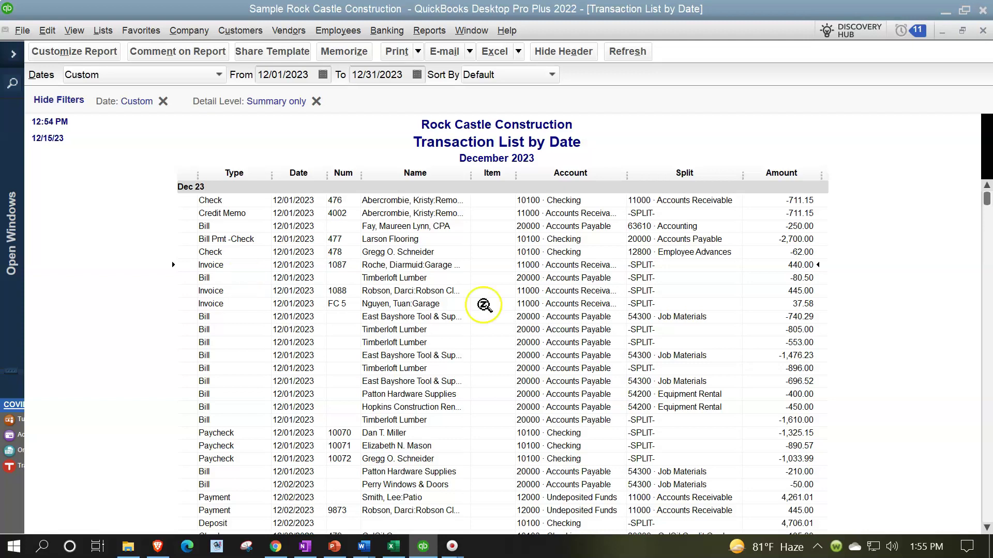
{"action": "double_click", "coordinate": [799, 265]}
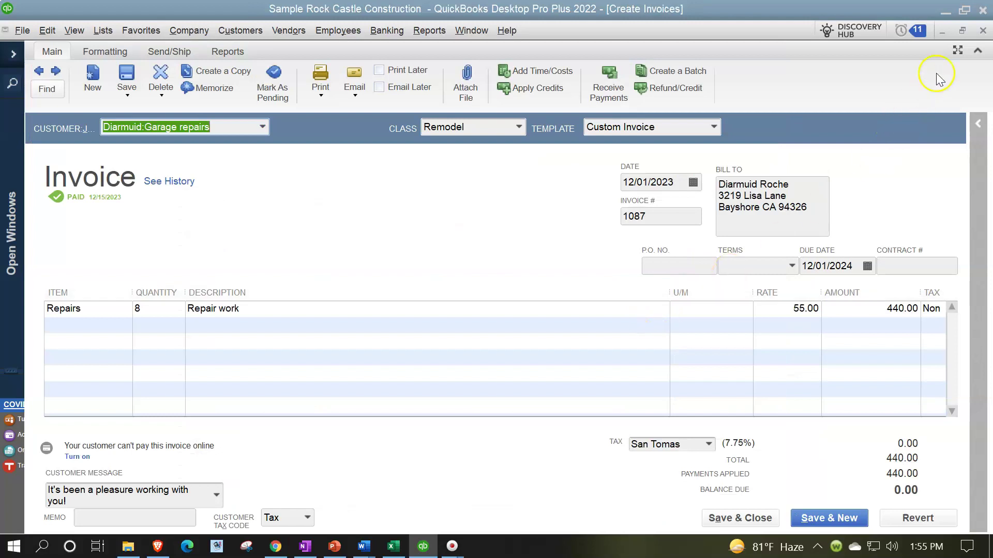
{"action": "left_click", "coordinate": [982, 31]}
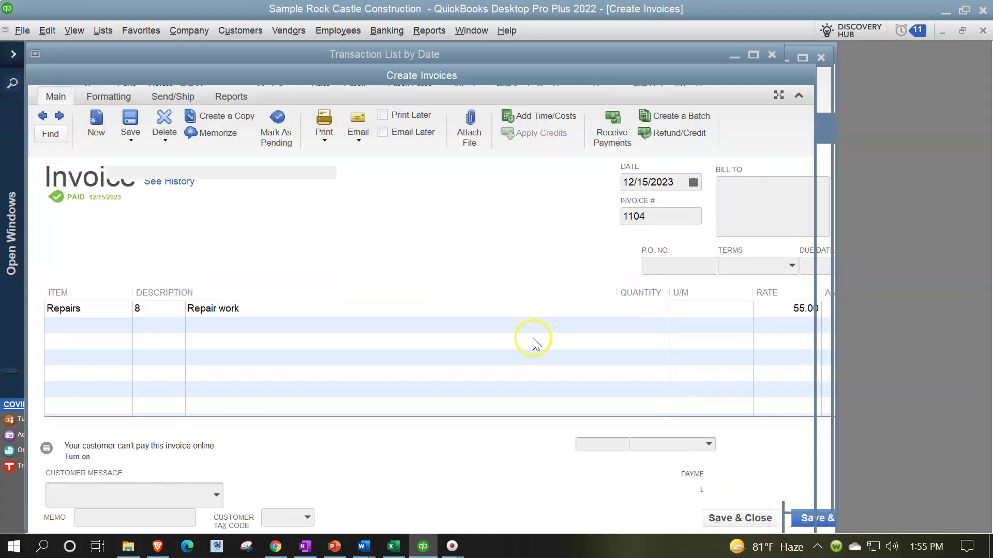
Step: Look through the paychecks and the following December transactions, comparing their types, accounts and splits
{"action": "scroll", "coordinate": [222, 352], "scroll_direction": "down", "scroll_amount": 6}
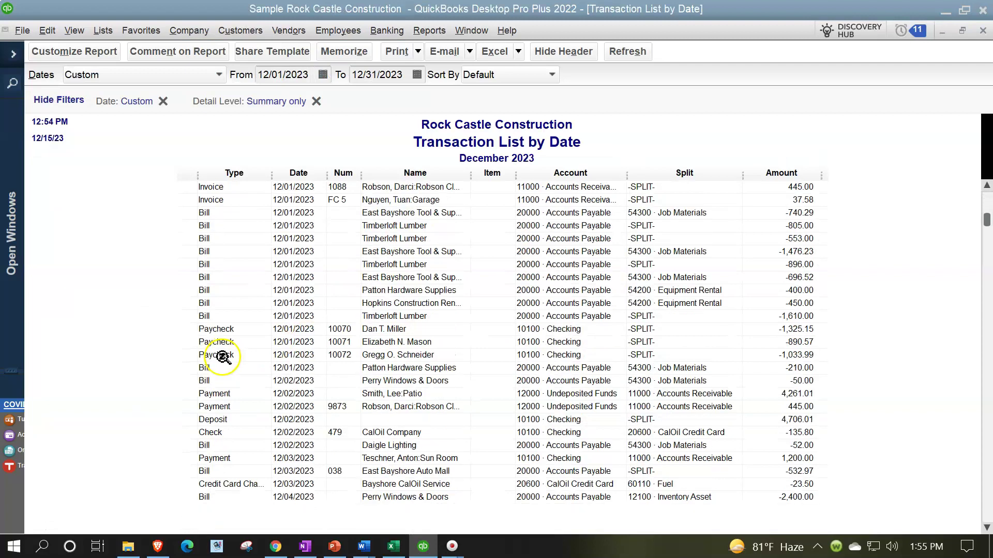
{"action": "left_click", "coordinate": [223, 278]}
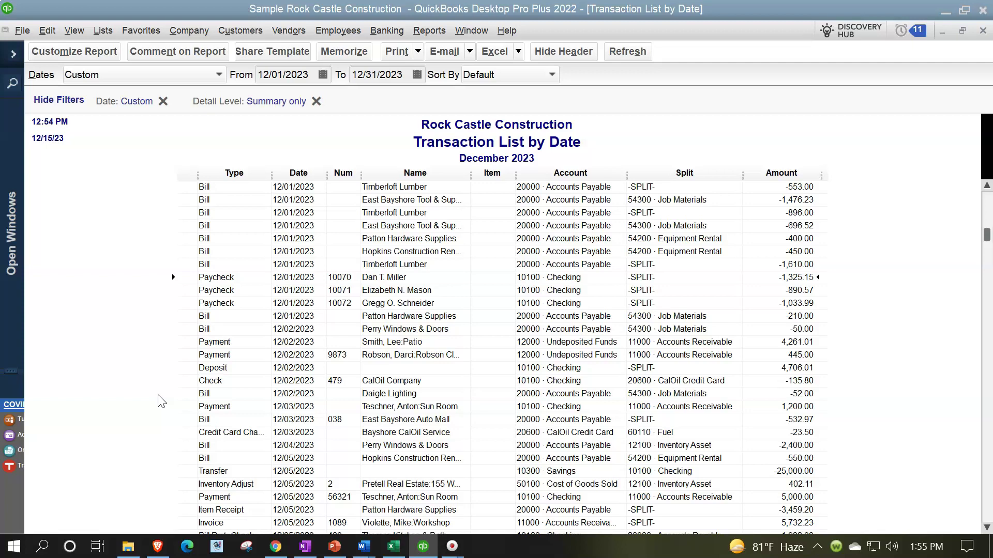
{"action": "scroll", "coordinate": [162, 403], "scroll_direction": "down", "scroll_amount": 5}
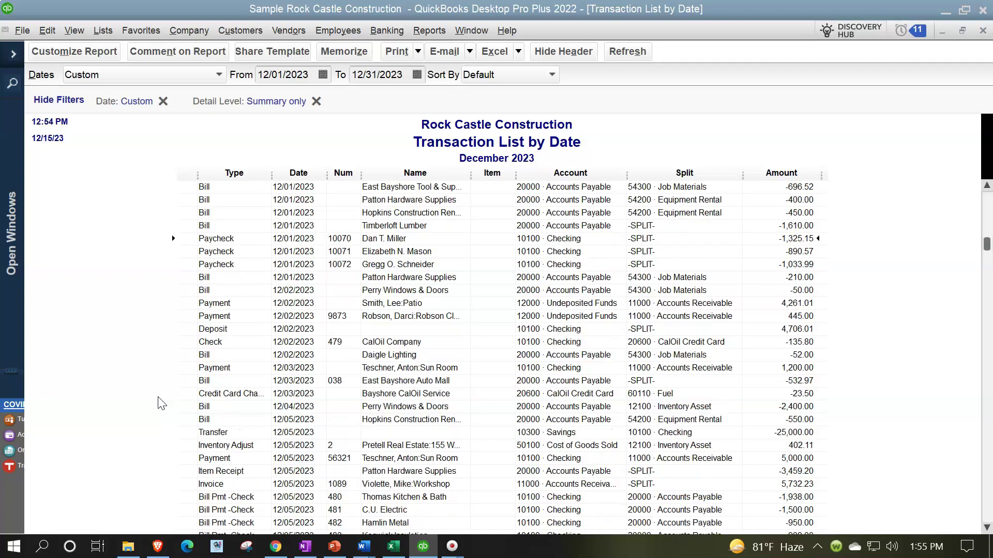
{"action": "scroll", "coordinate": [162, 404], "scroll_direction": "down", "scroll_amount": 5}
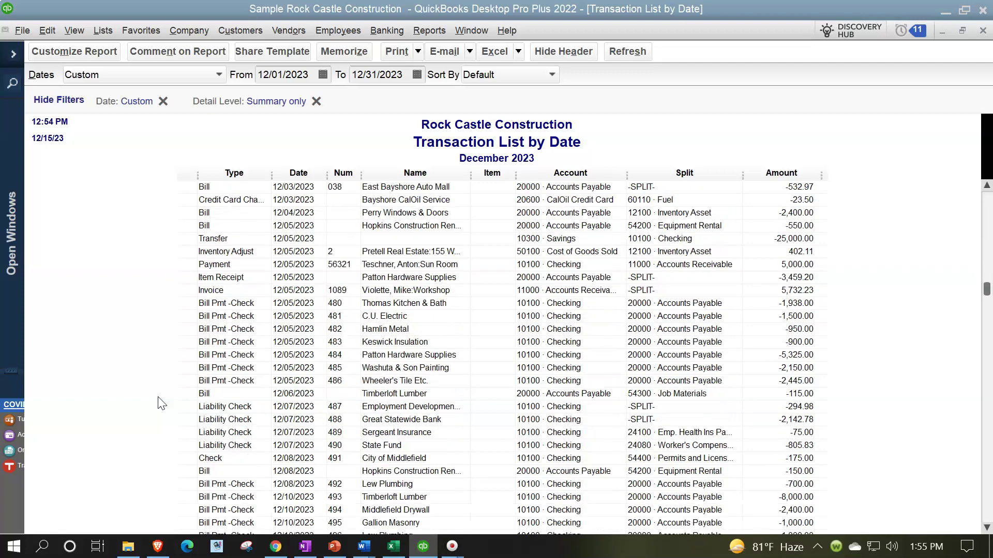